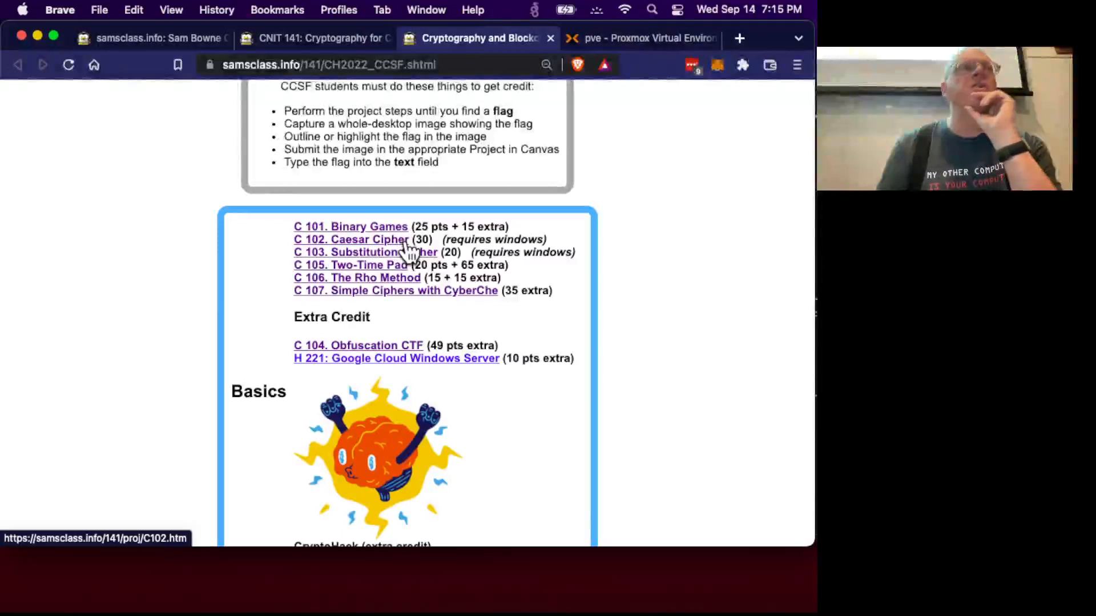
Step: Open the C 107 Simple Ciphers with CyberChef project page at C107.htm and move its tab into a separate window
click(410, 293)
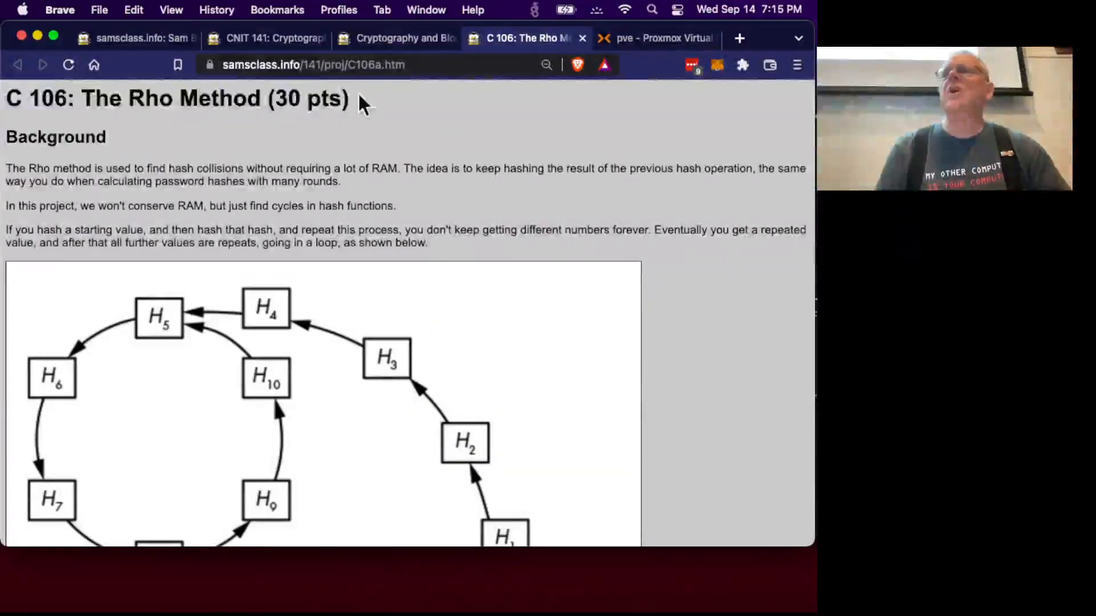
click(384, 69)
click(382, 65)
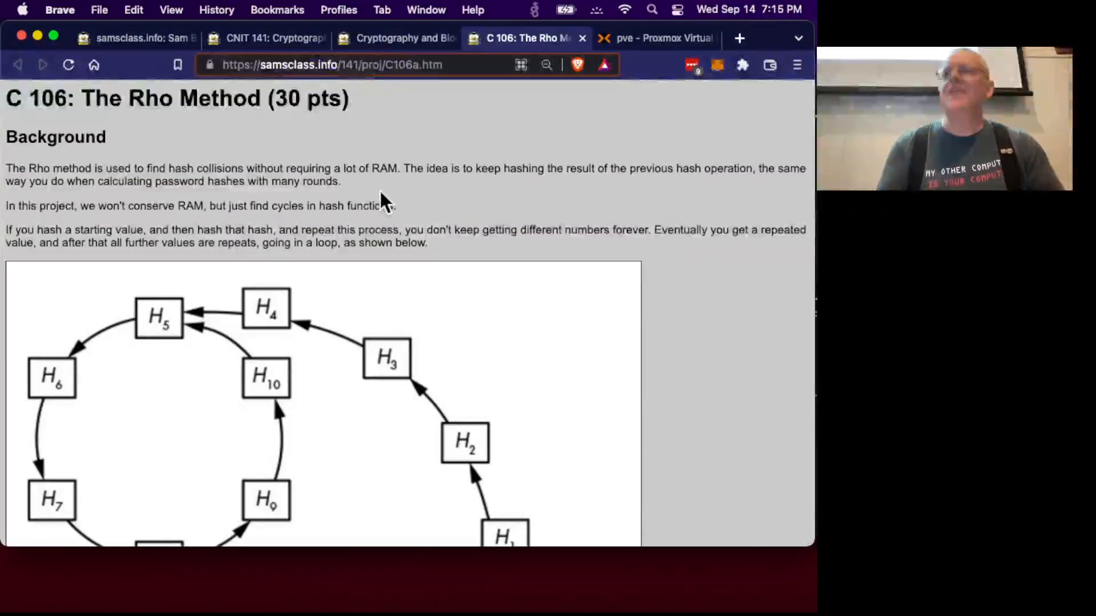
key(BackSpace)
key(BackSpace)
text(7)
key(Return)
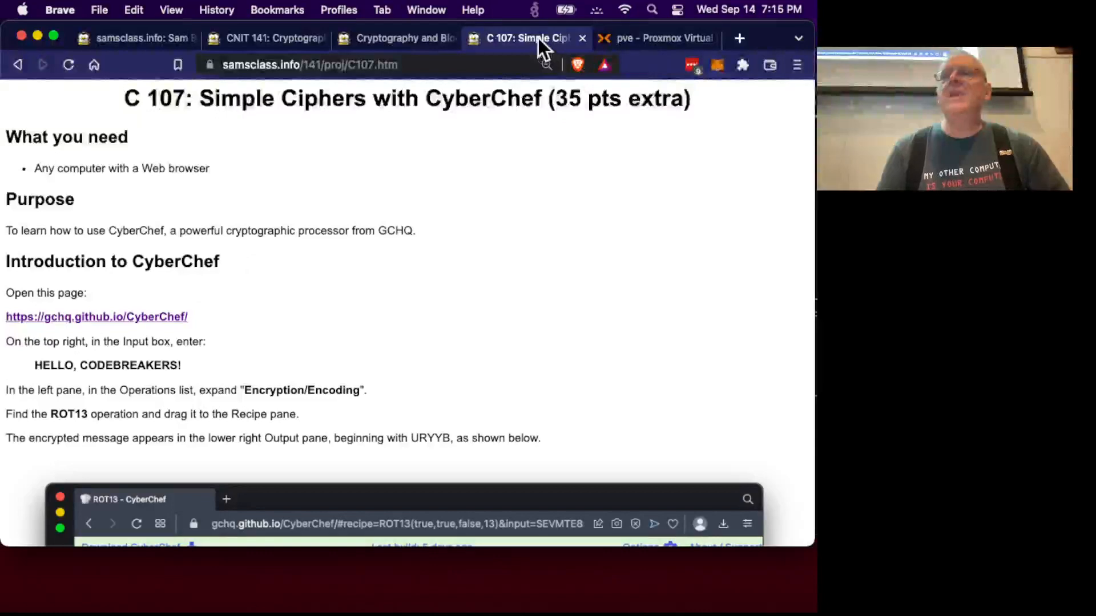
drag(538, 37, 571, 33)
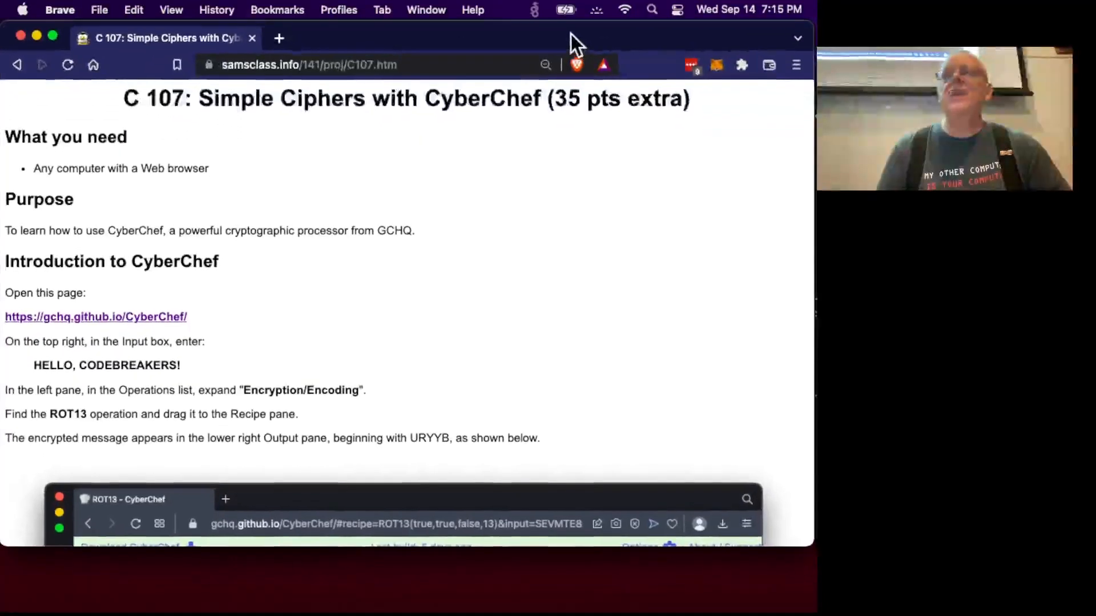
Step: Open the project's CyberChef link in a new tab and copy the sample text HELLO, CODEBREAKERS! into the Input box
right_click(169, 318)
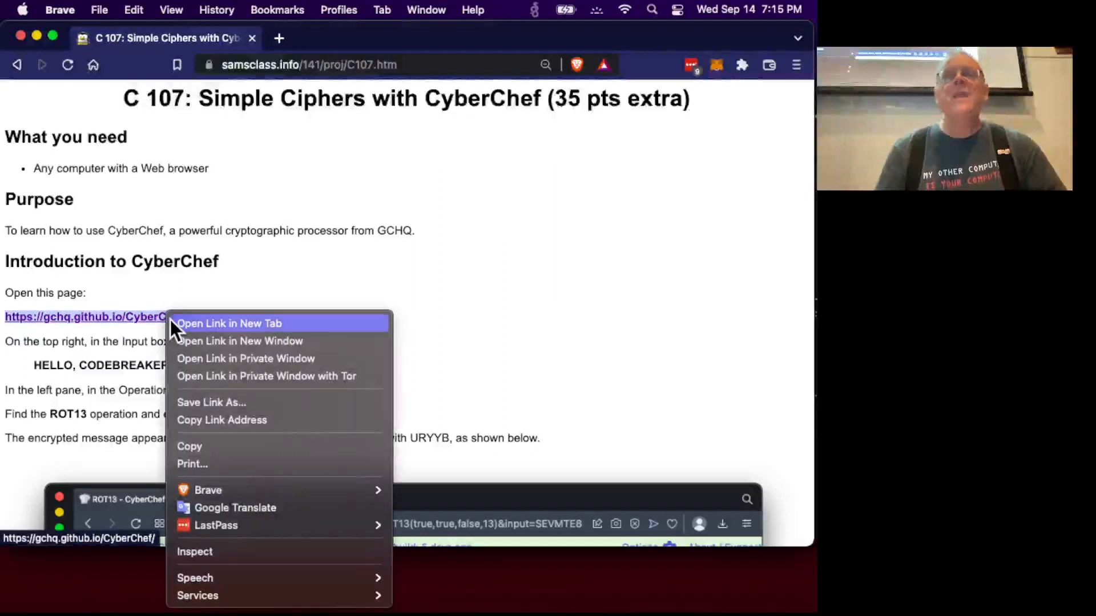
click(229, 324)
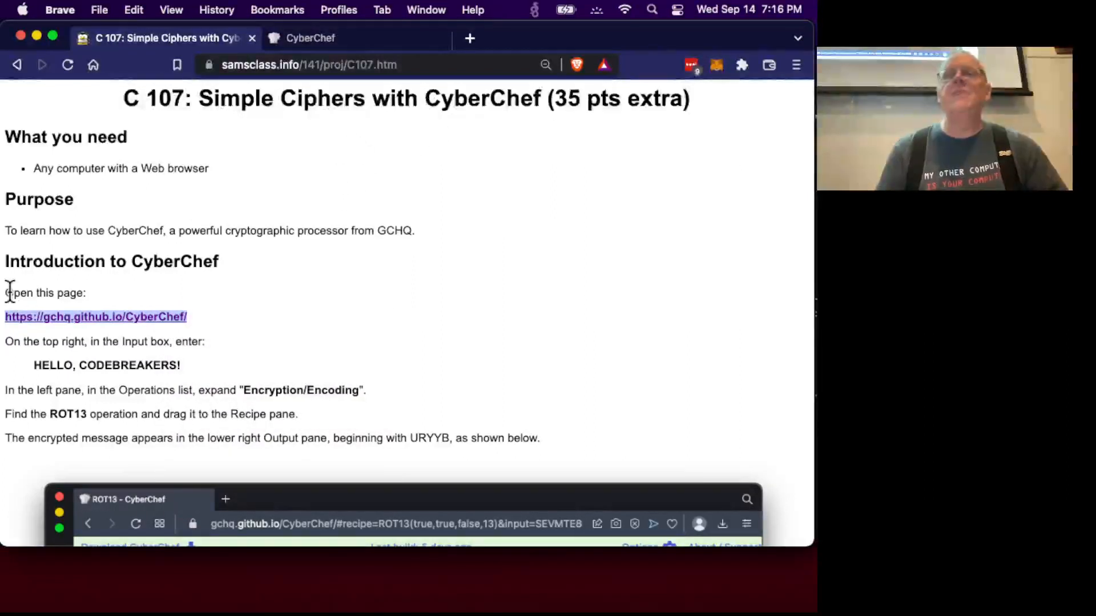
triple_click(34, 364)
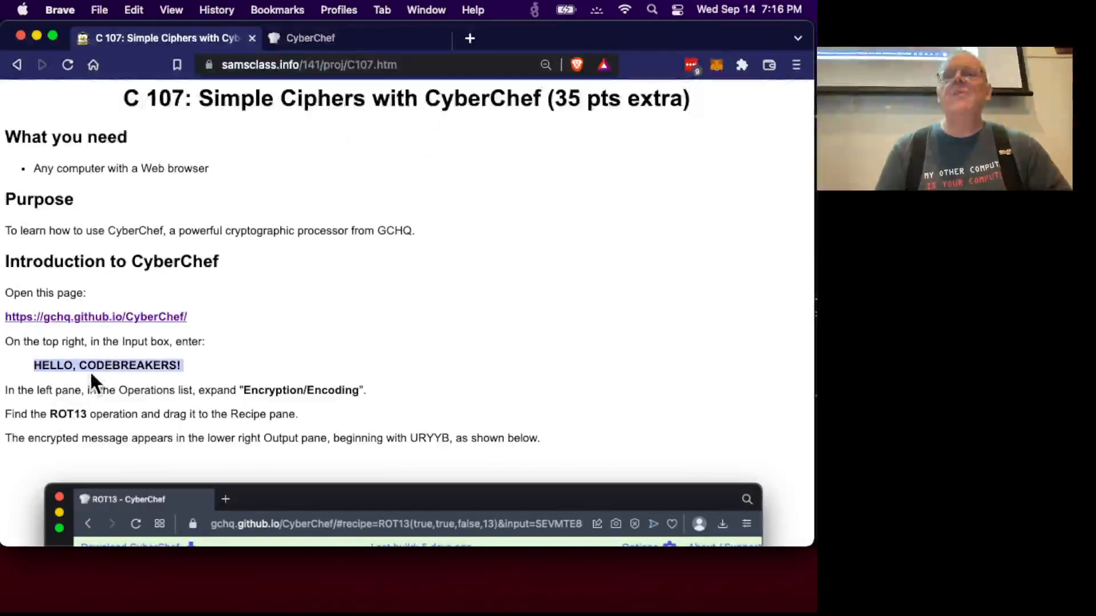
key(super+c)
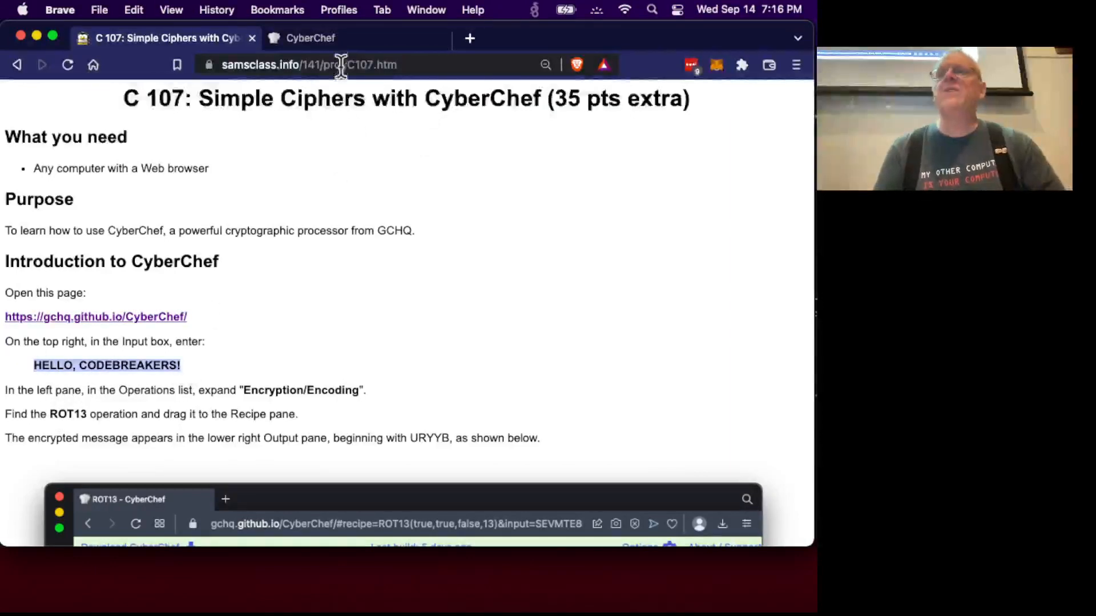
click(345, 43)
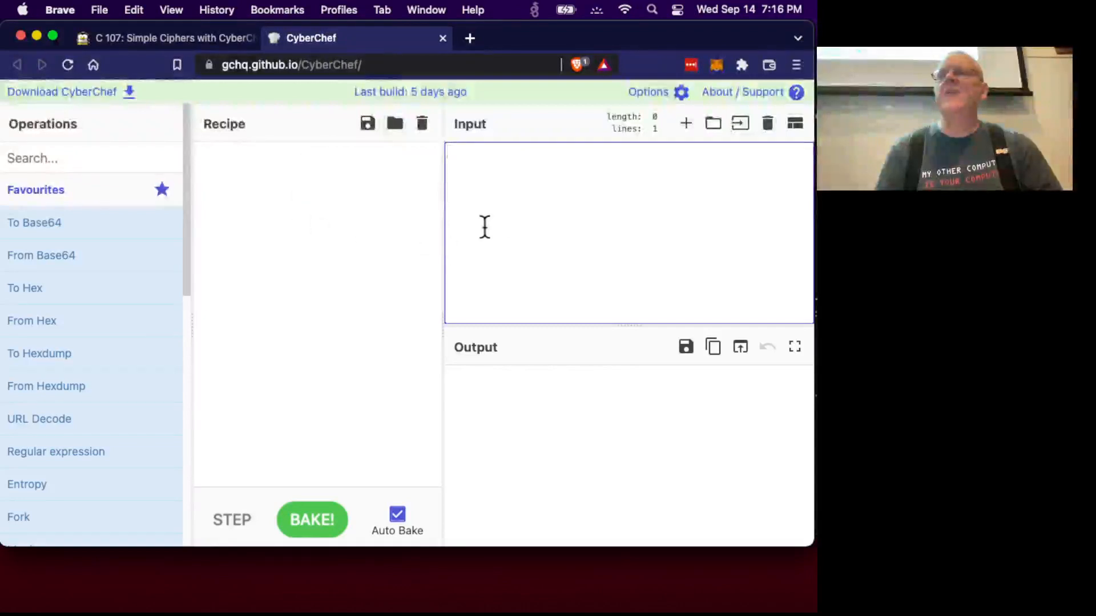
key(super+v)
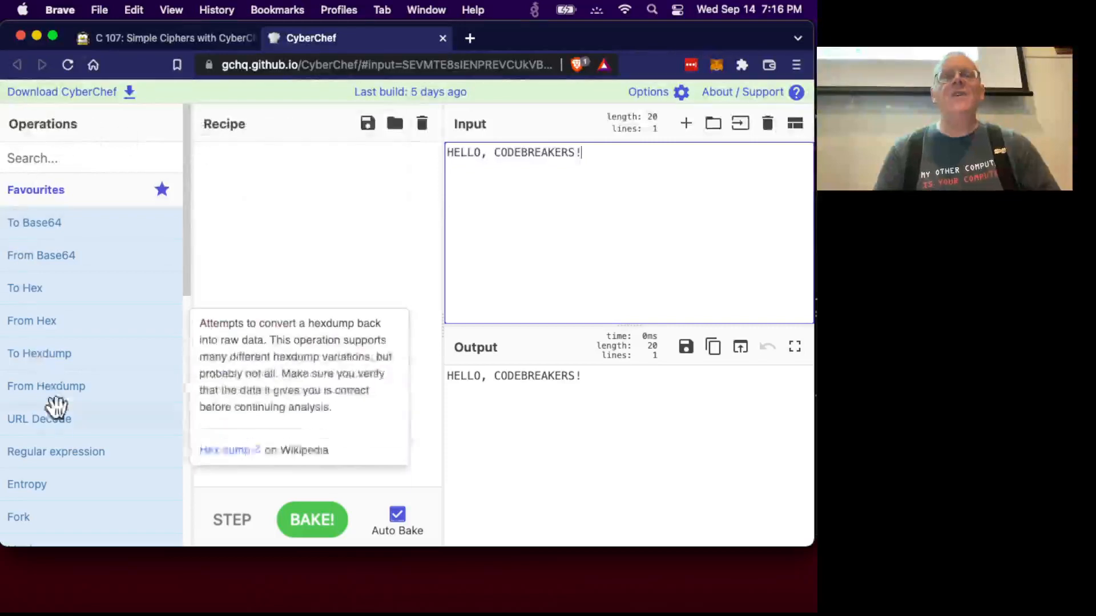
Step: Search the operations for "rot" and add ROT13 to the recipe
mouse_move(57, 421)
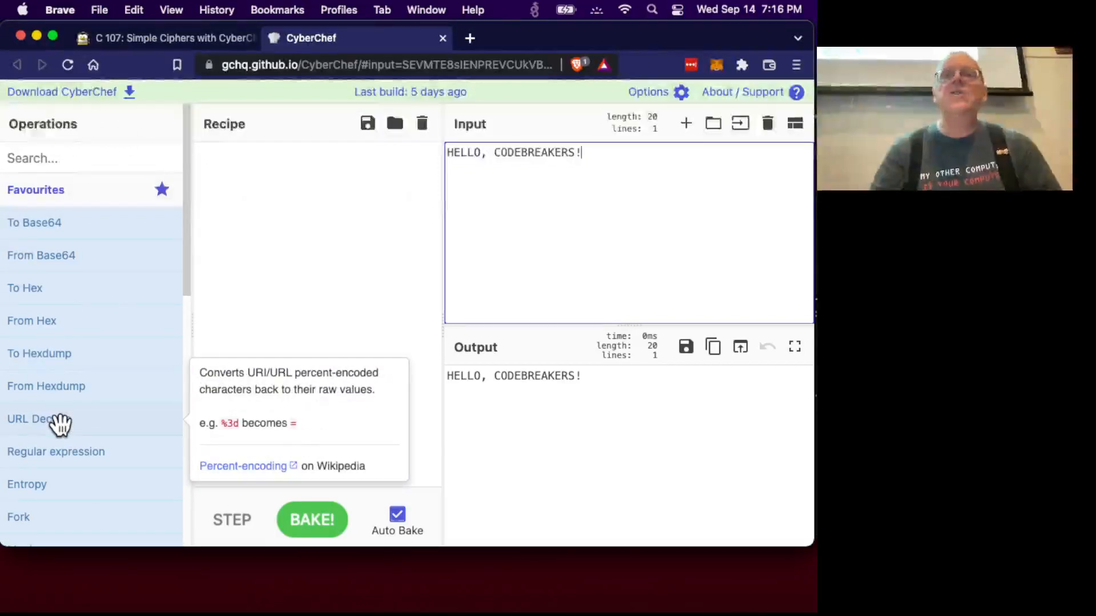
click(65, 153)
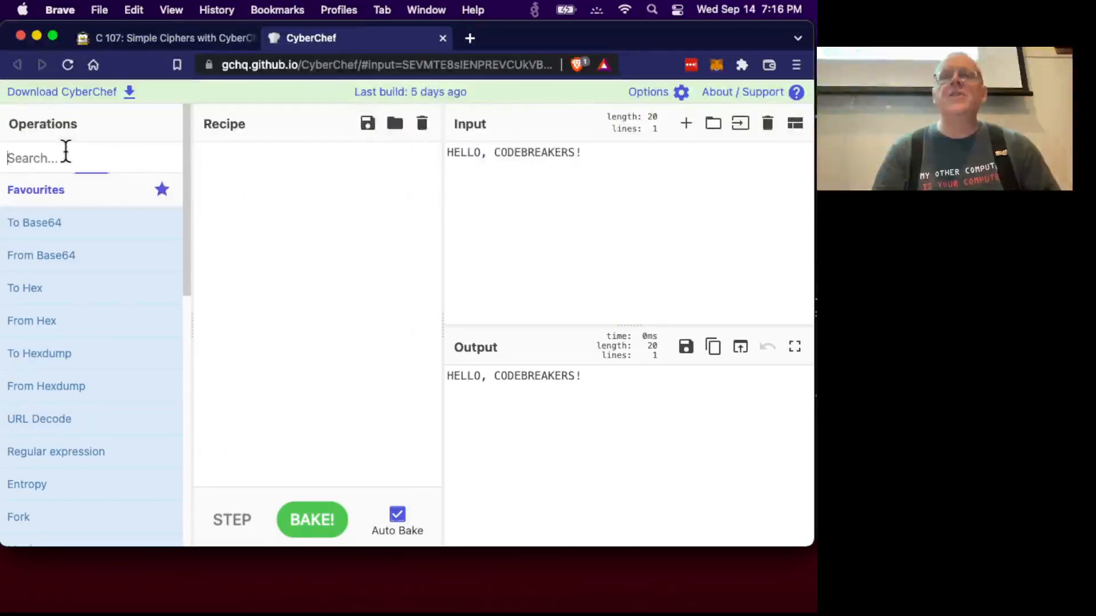
scroll(69, 235, down, 10)
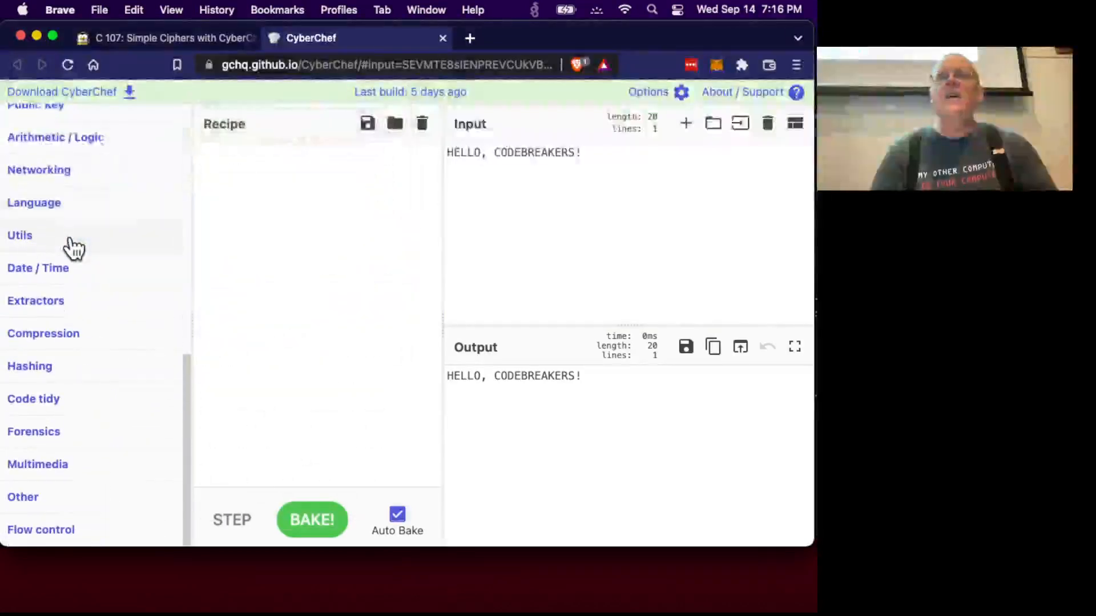
scroll(73, 247, up, 2)
scroll(37, 396, up, 8)
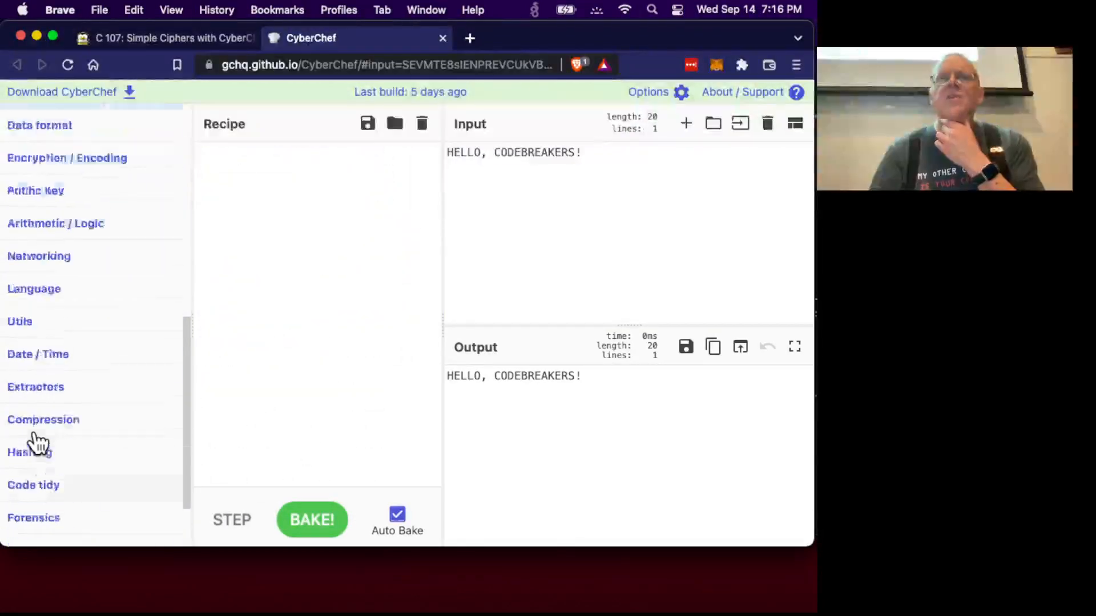
text(rot)
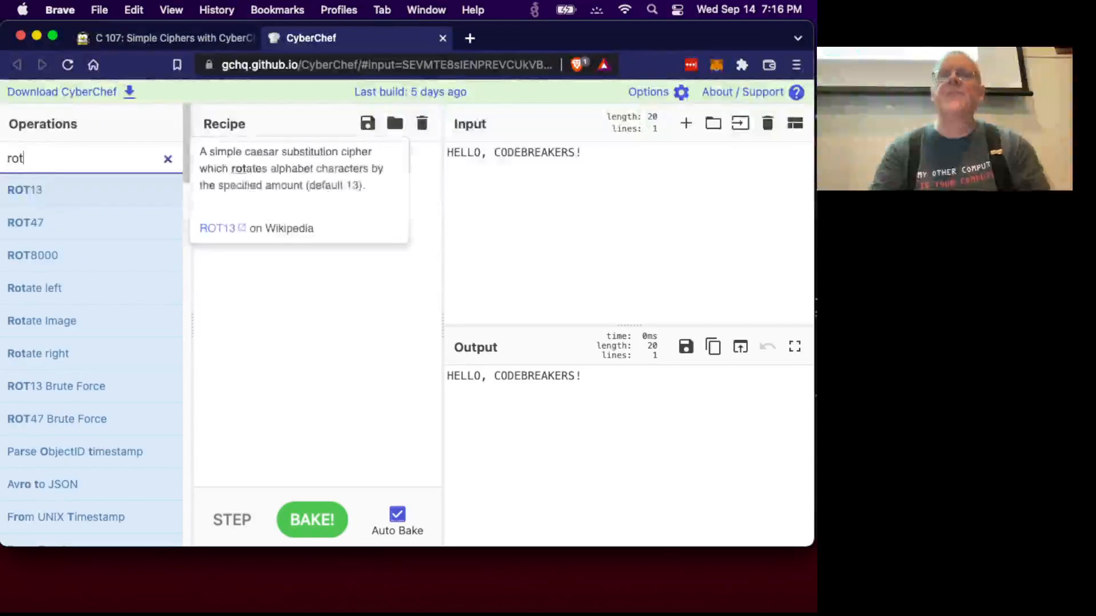
drag(41, 197, 279, 247)
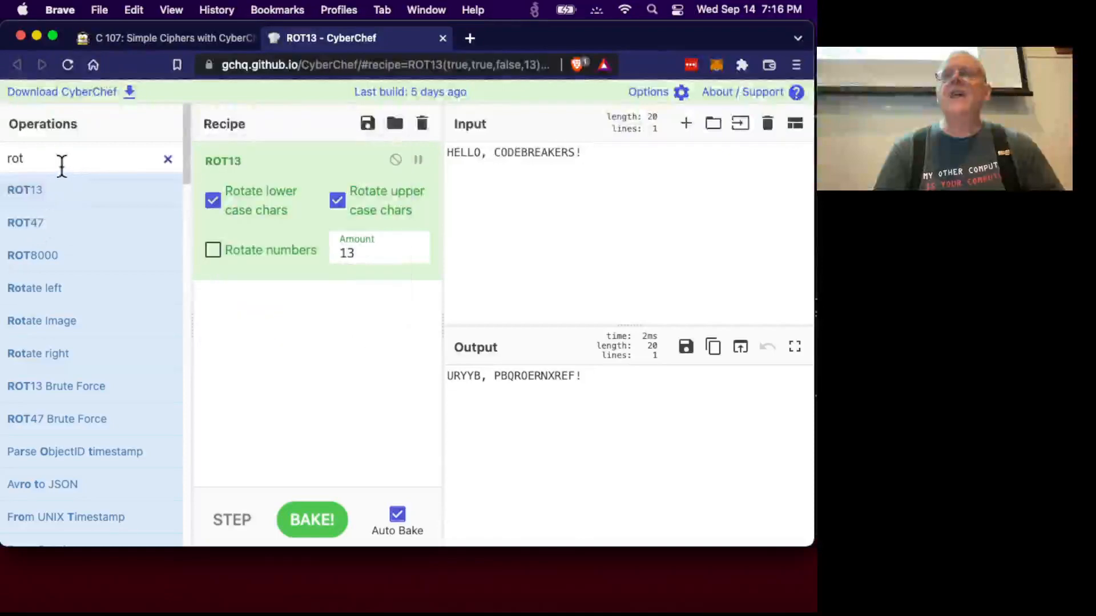
Step: Search the operations for "xor" and add XOR to the recipe below ROT13
drag(57, 161, 3, 160)
text(x)
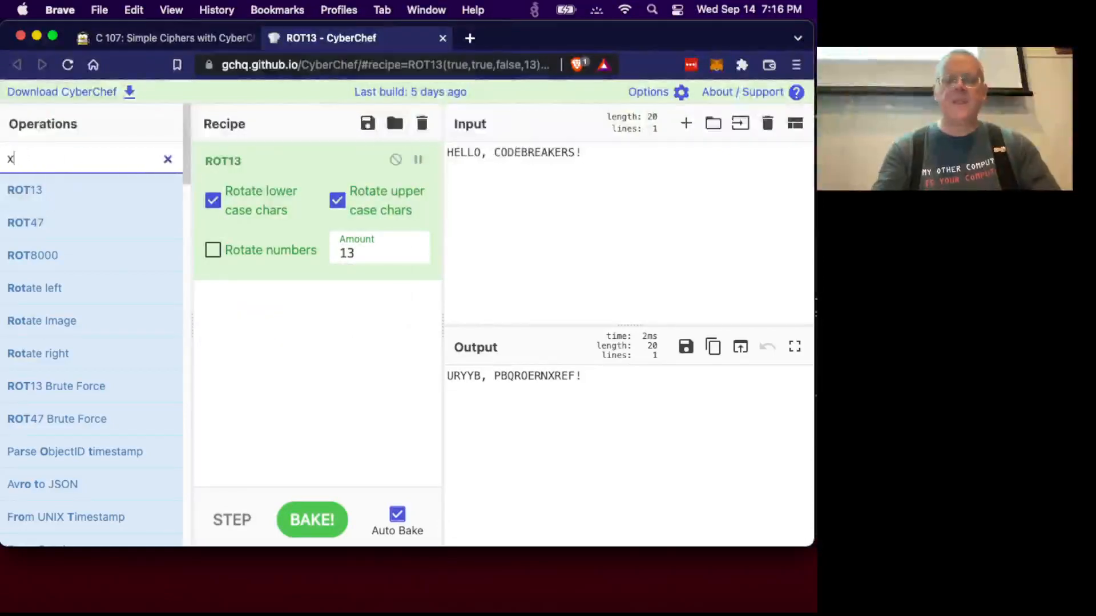
text(or)
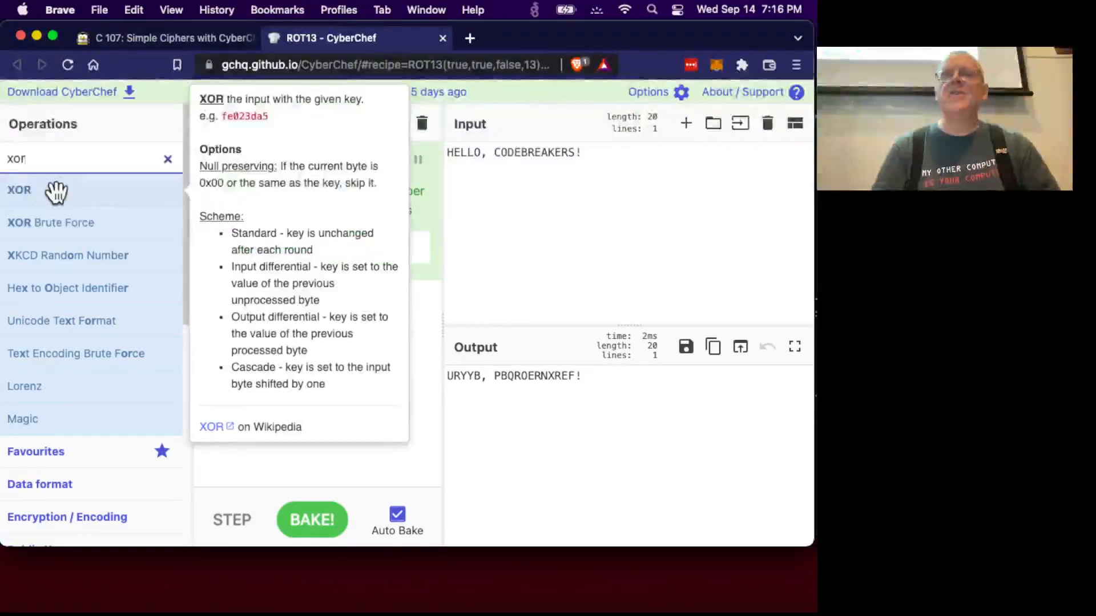
drag(54, 190, 282, 318)
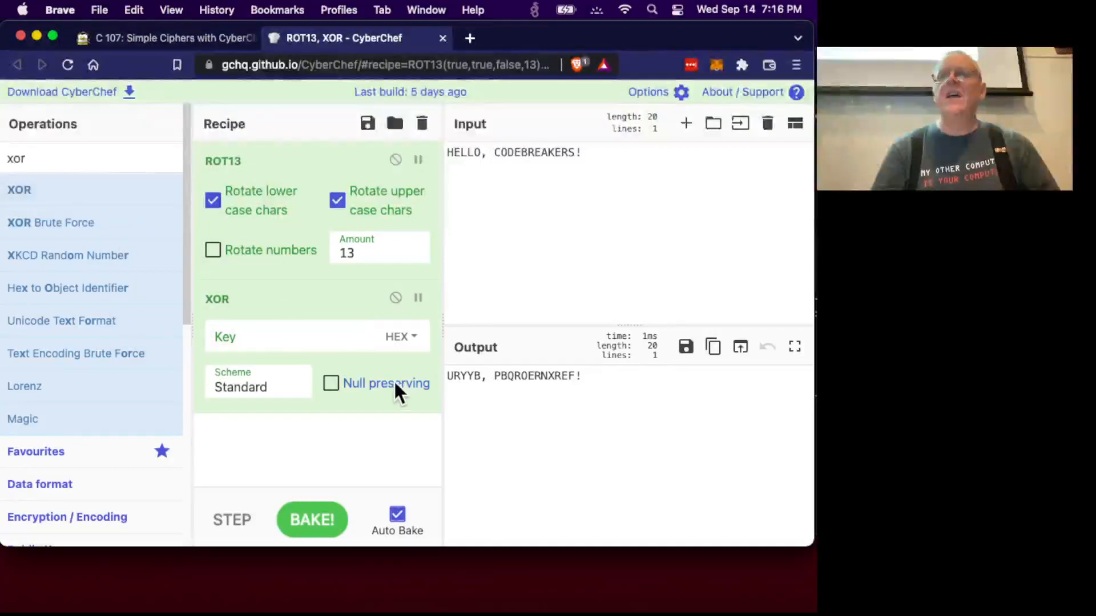
Step: Try the hex keys 1 and 2 for the XOR operation and finish with a key of 3
click(270, 337)
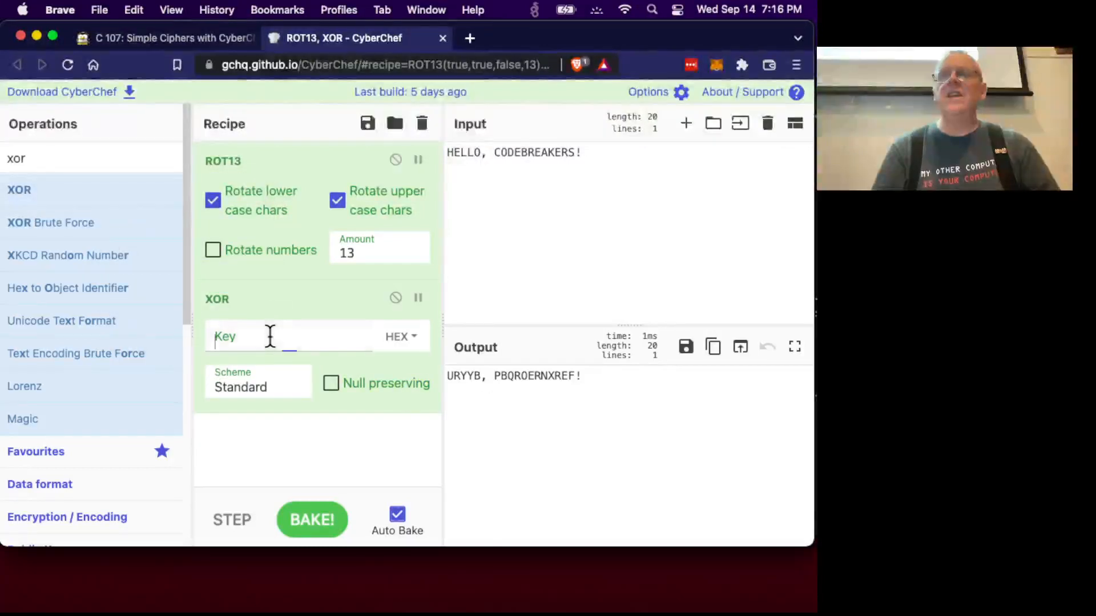
text(1)
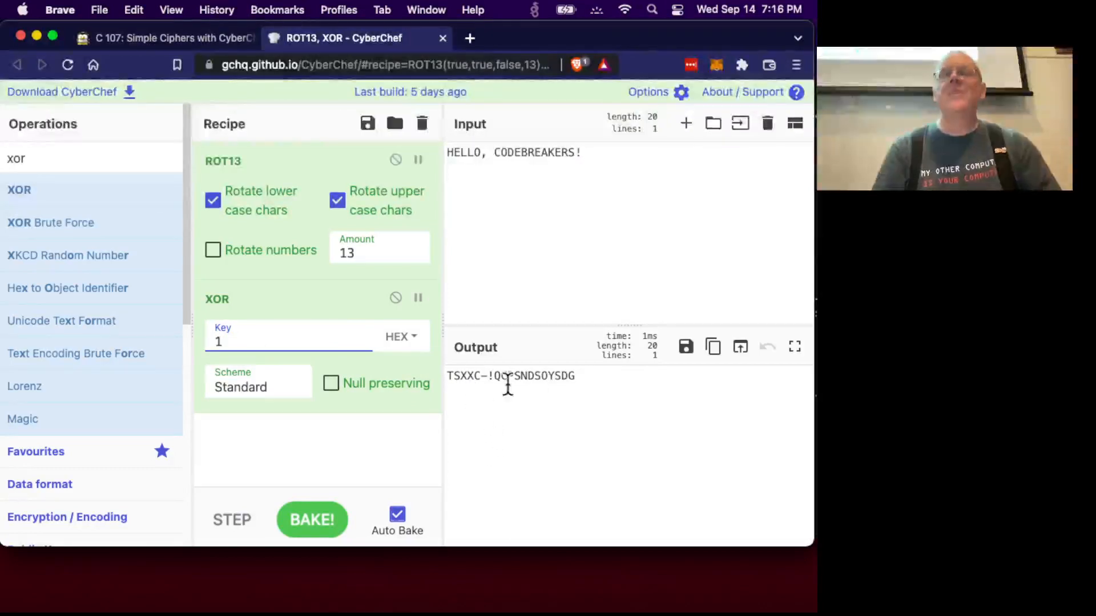
key(BackSpace)
text(23)
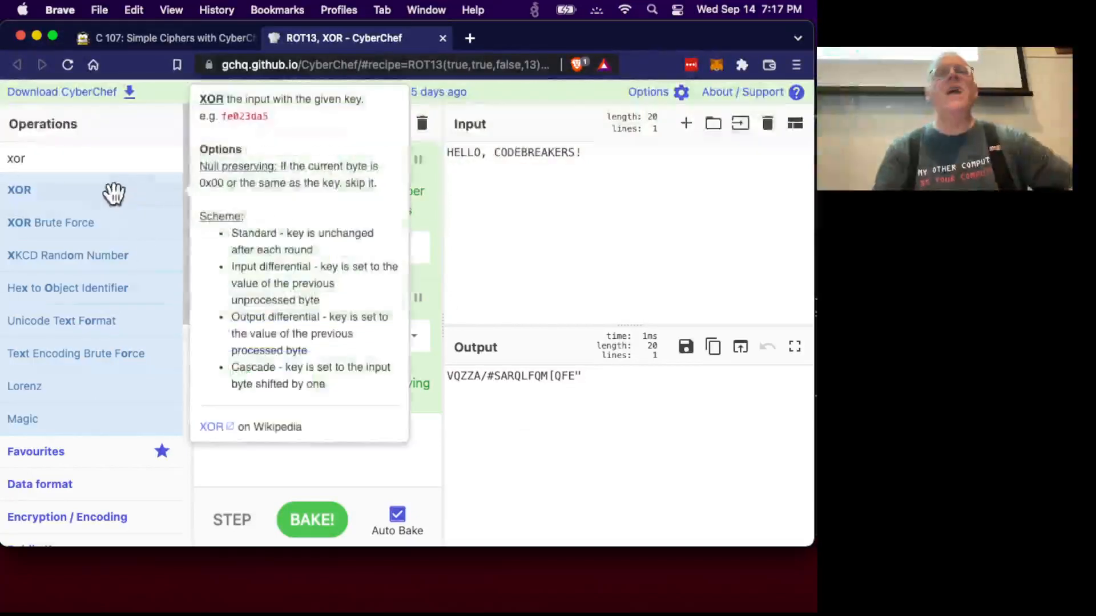
mouse_move(171, 421)
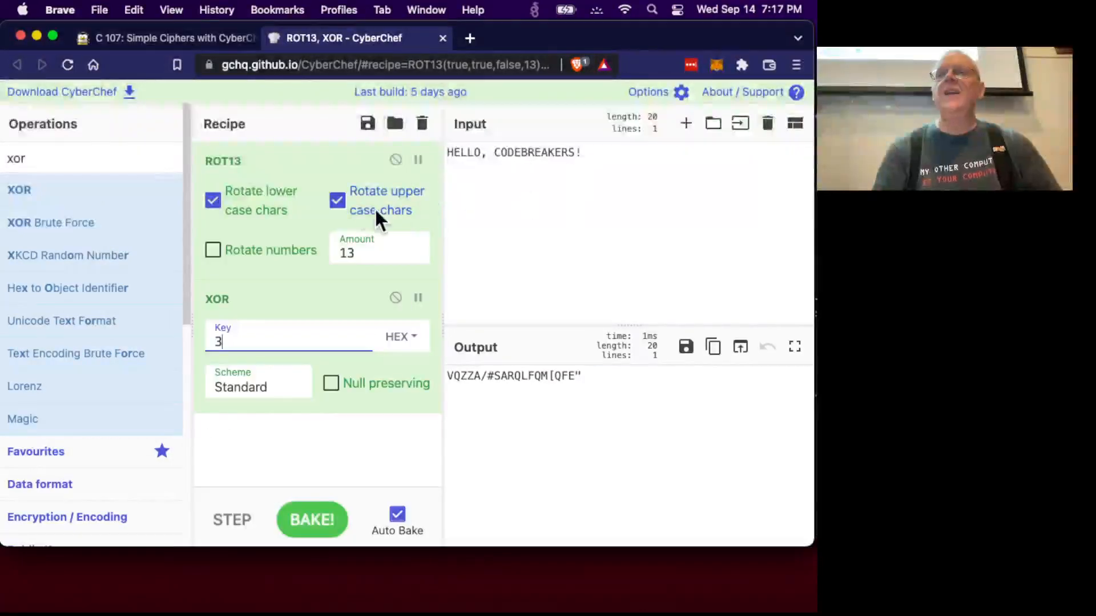
key(super+minus)
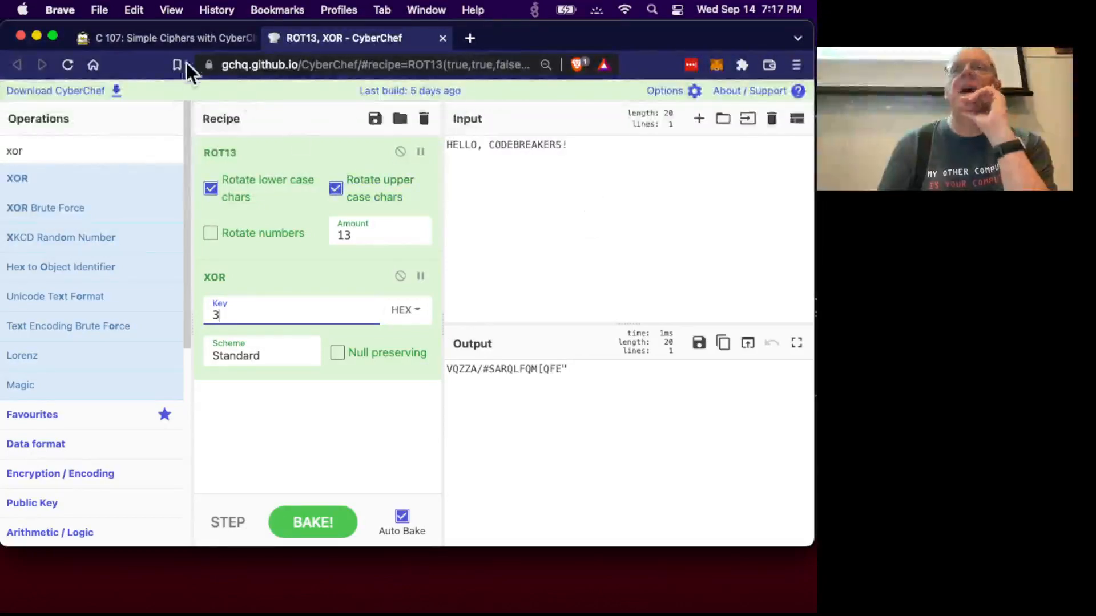
Step: Consult the Pausing Operations instructions on the project page and disable both XOR and ROT13 in the recipe
click(178, 37)
scroll(228, 292, down, 10)
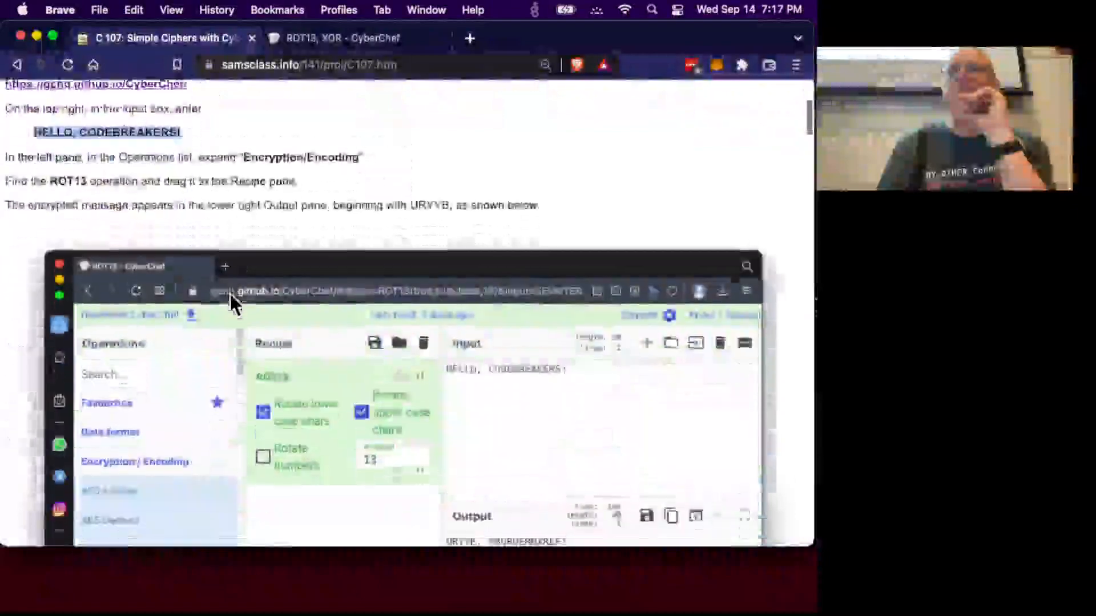
scroll(231, 296, down, 10)
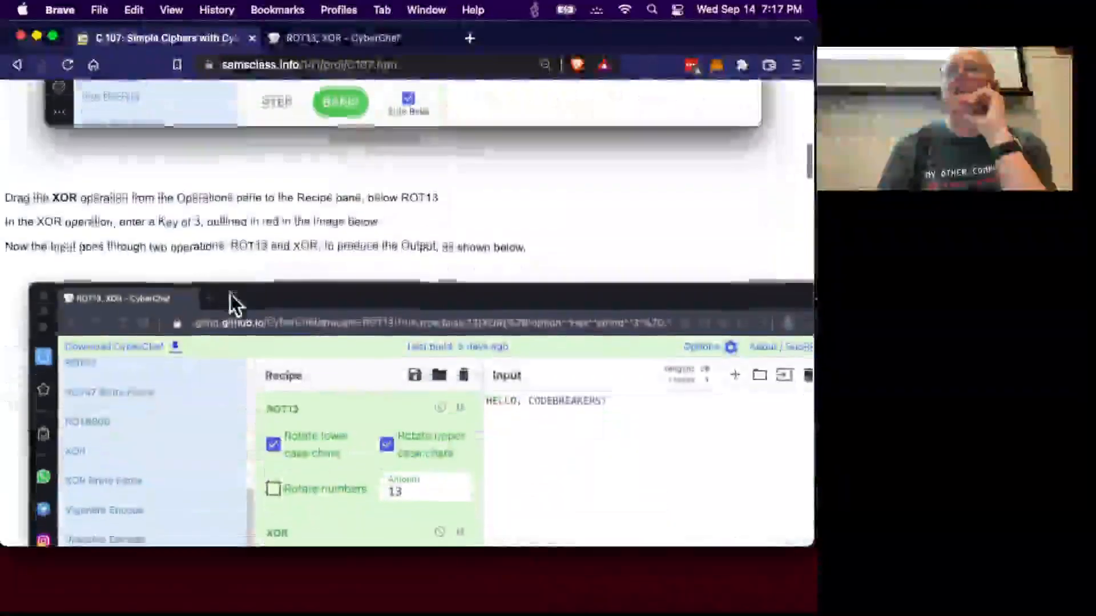
scroll(230, 293, down, 20)
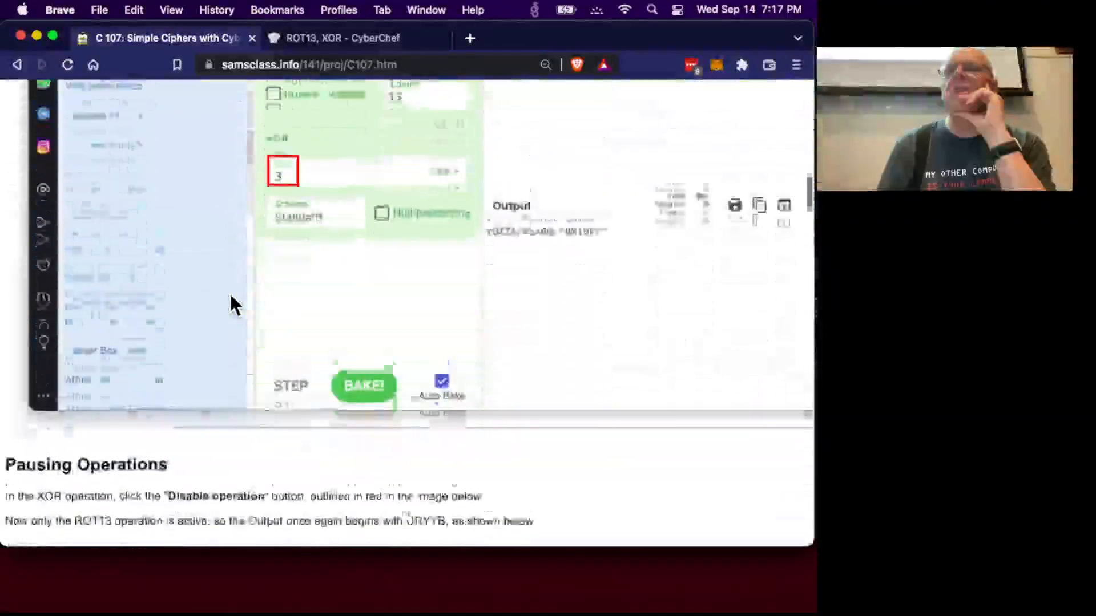
scroll(231, 293, up, 3)
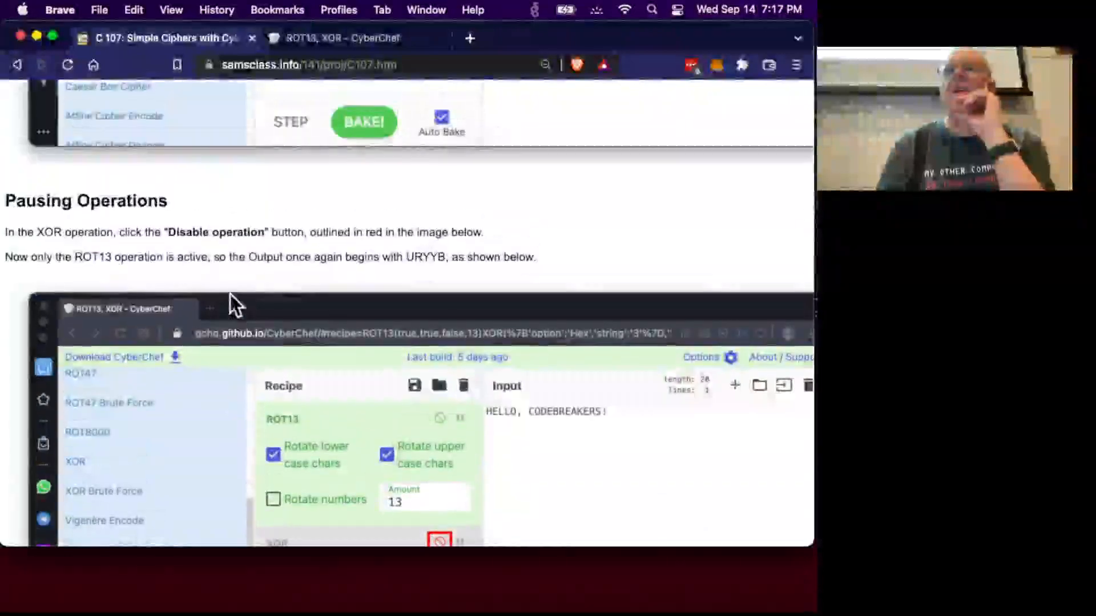
click(373, 39)
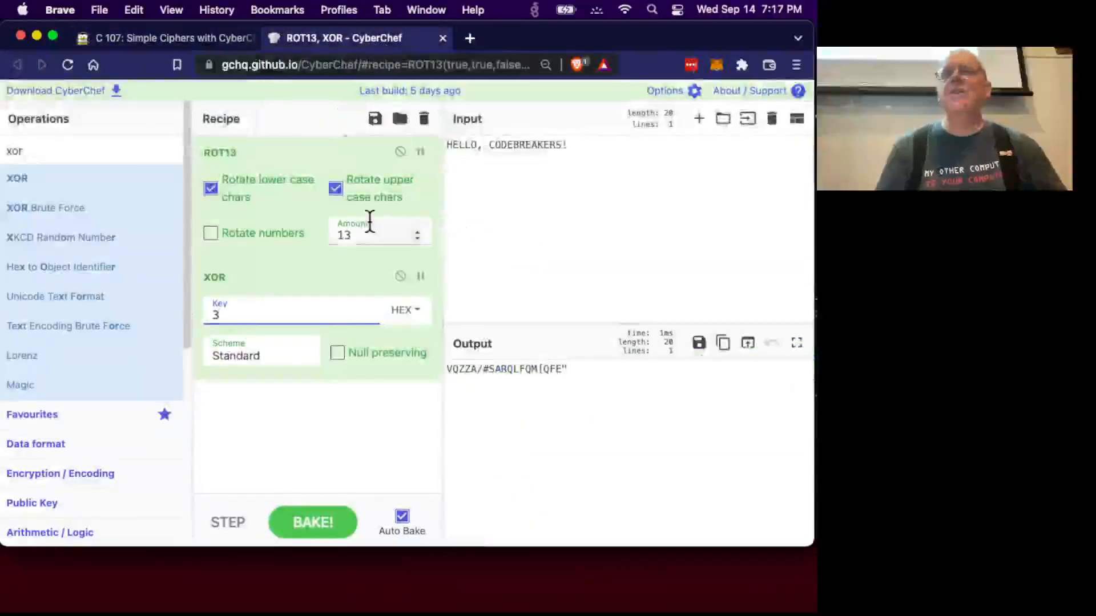
click(400, 282)
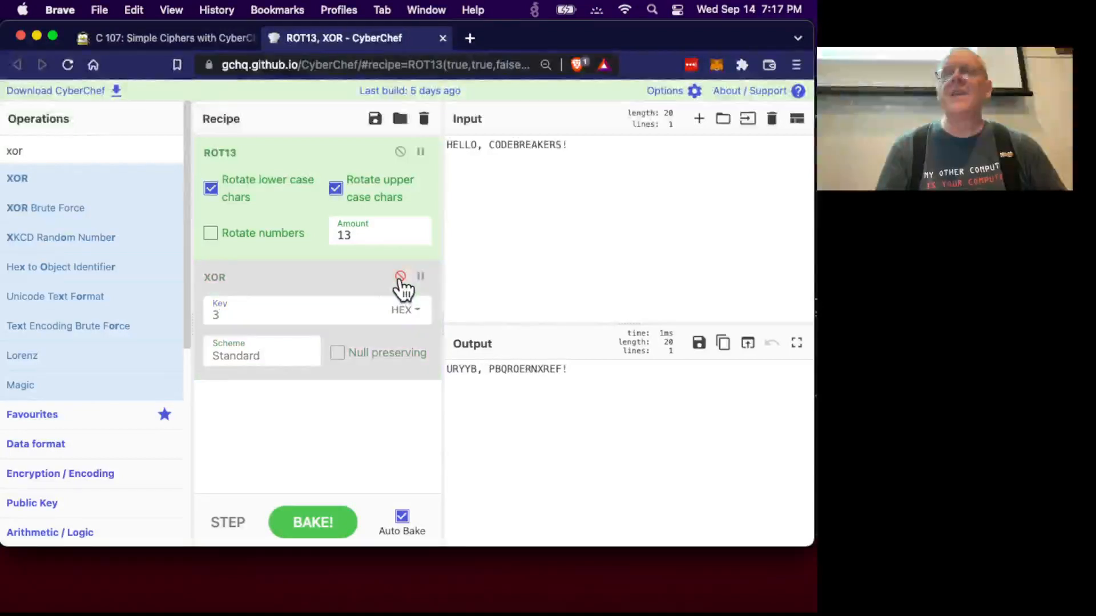
click(401, 152)
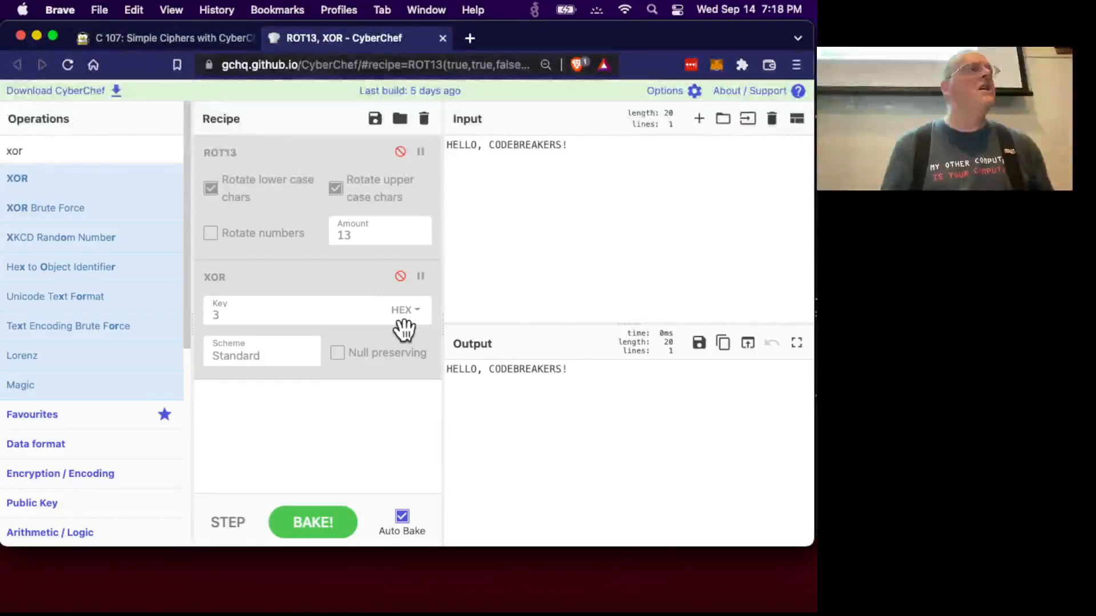
mouse_move(32, 324)
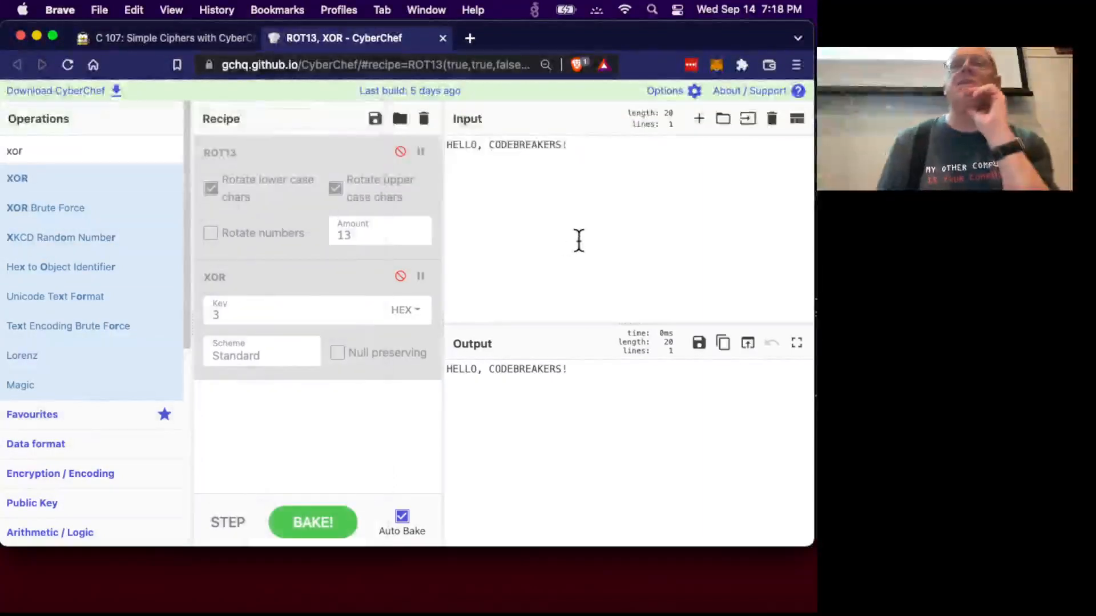
Step: Read the Removing Operations and Breaking Caesar Ciphers instructions on the project page, and return to CyberChef
click(186, 36)
scroll(353, 385, down, 10)
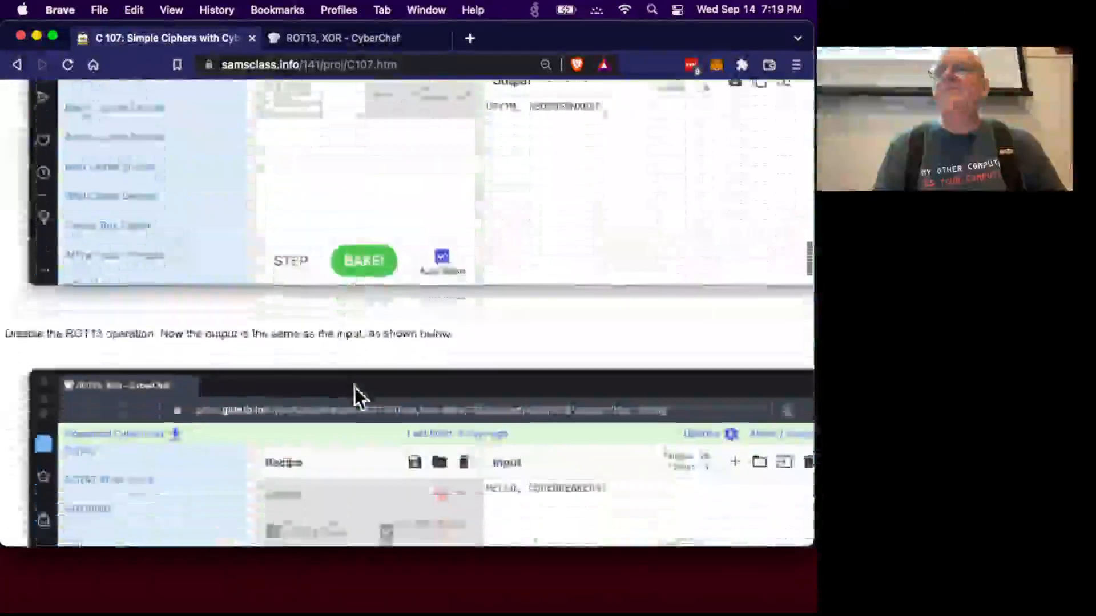
scroll(353, 385, down, 15)
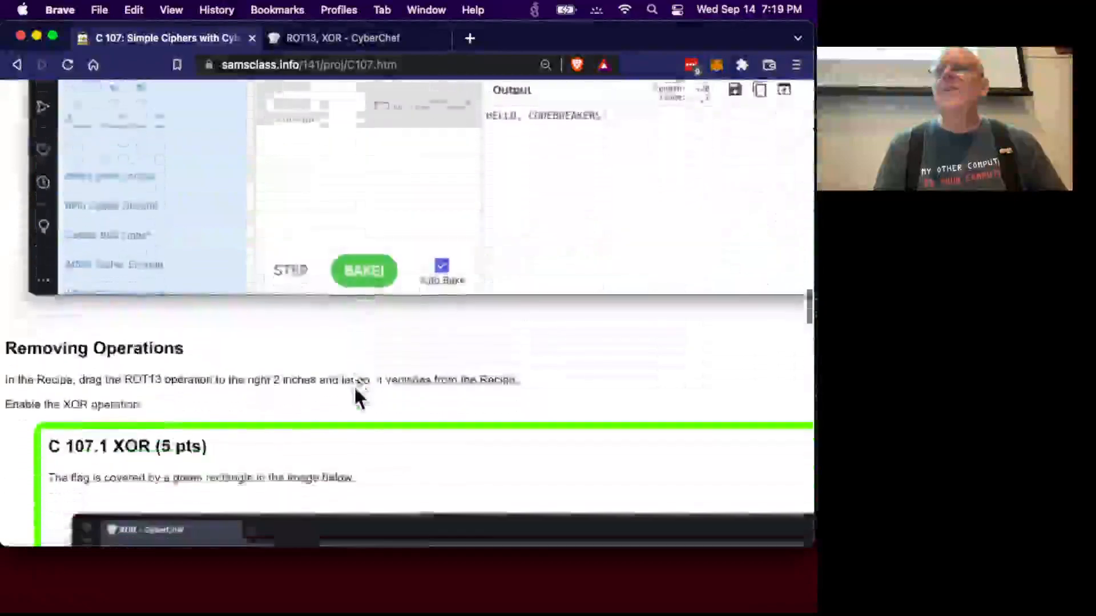
scroll(353, 385, down, 15)
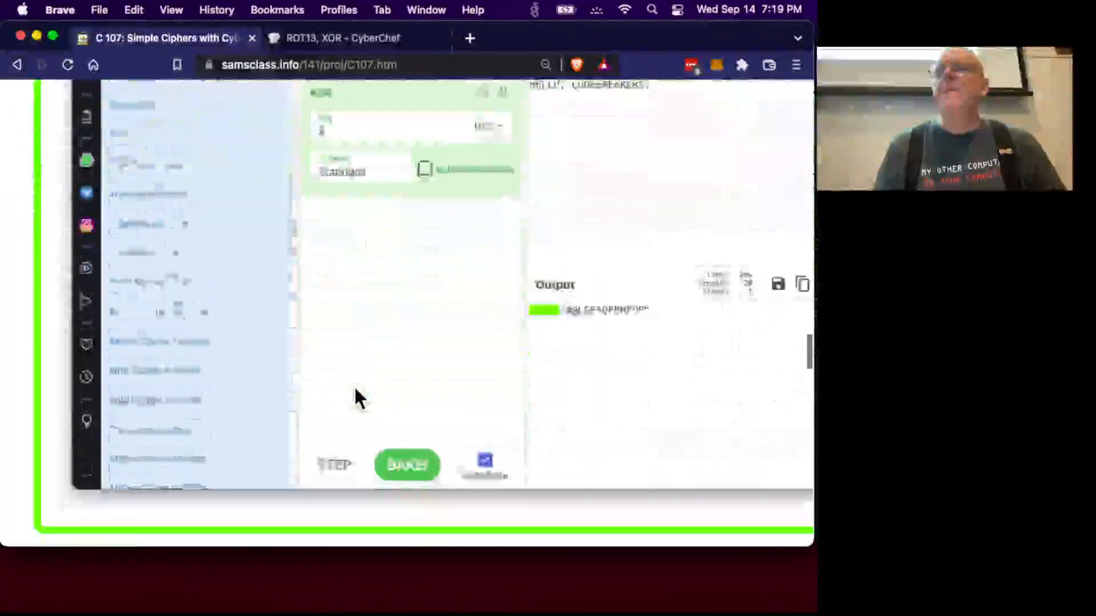
scroll(354, 385, down, 8)
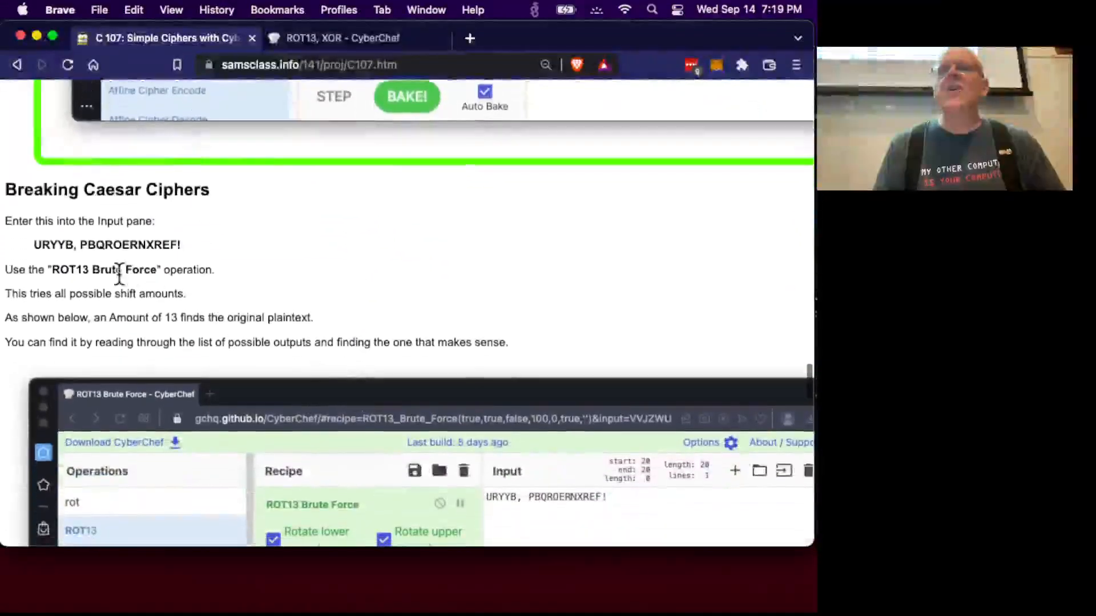
click(350, 41)
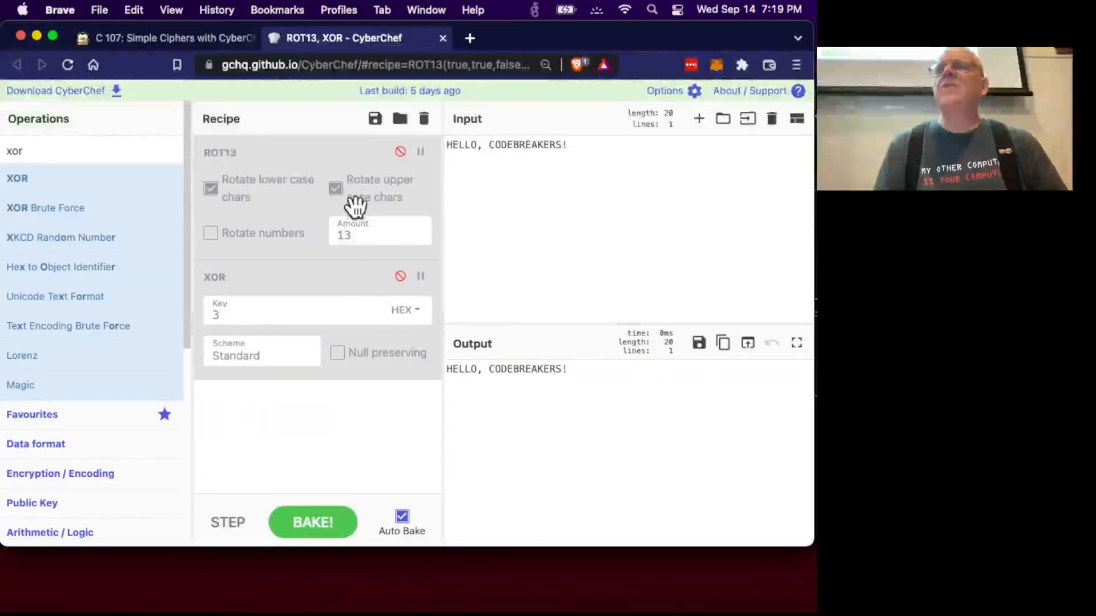
Step: Enable ROT13 again and replace the input text with its ciphertext output, URYYB, PBQROERNXREF!
click(400, 151)
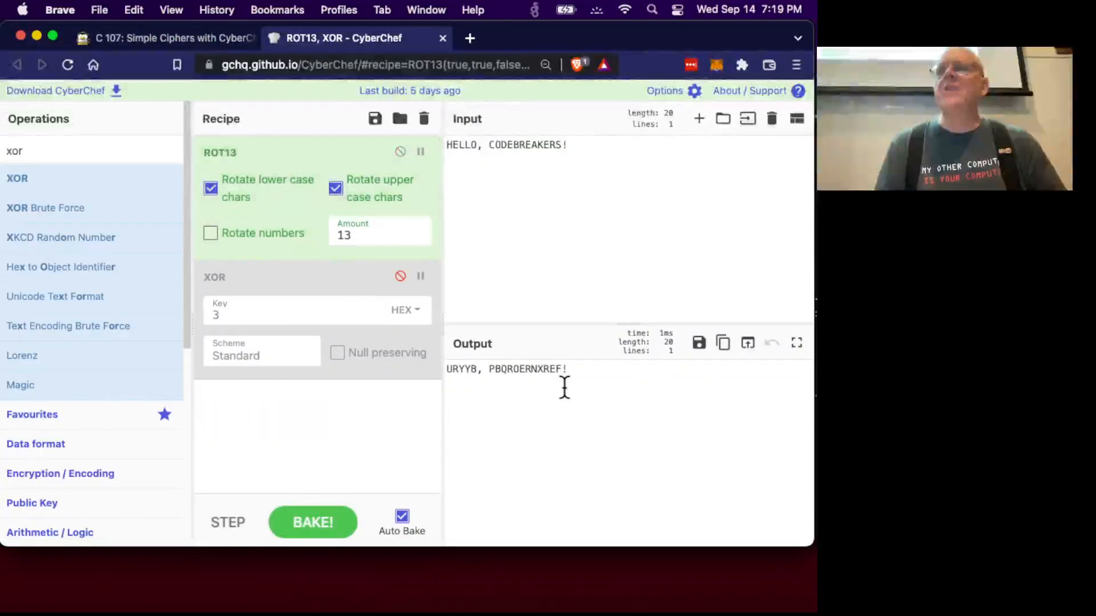
drag(578, 368, 432, 363)
key(super+c)
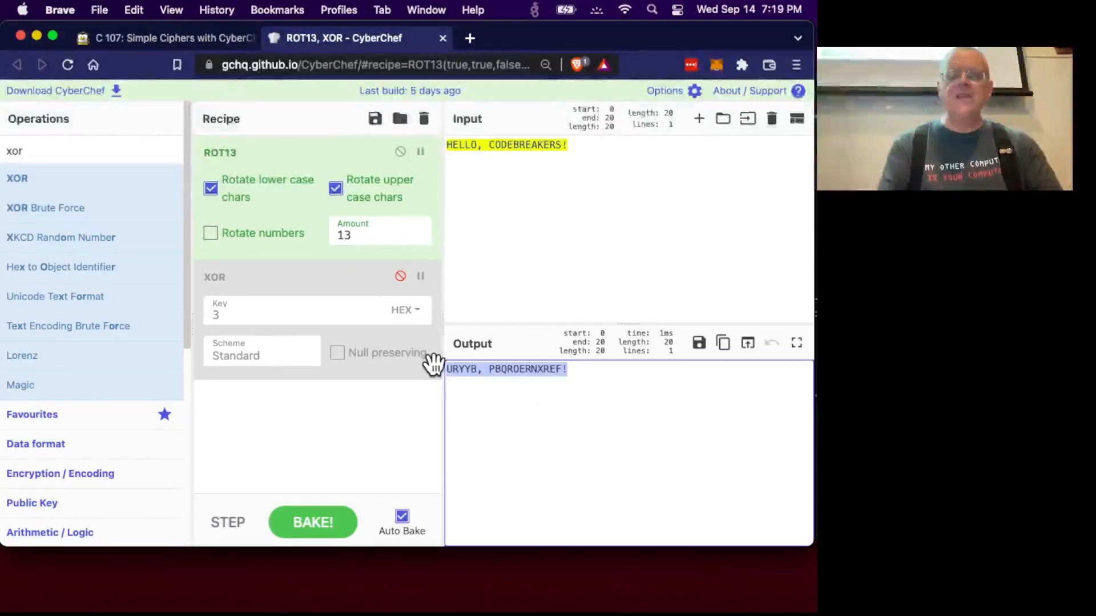
click(579, 145)
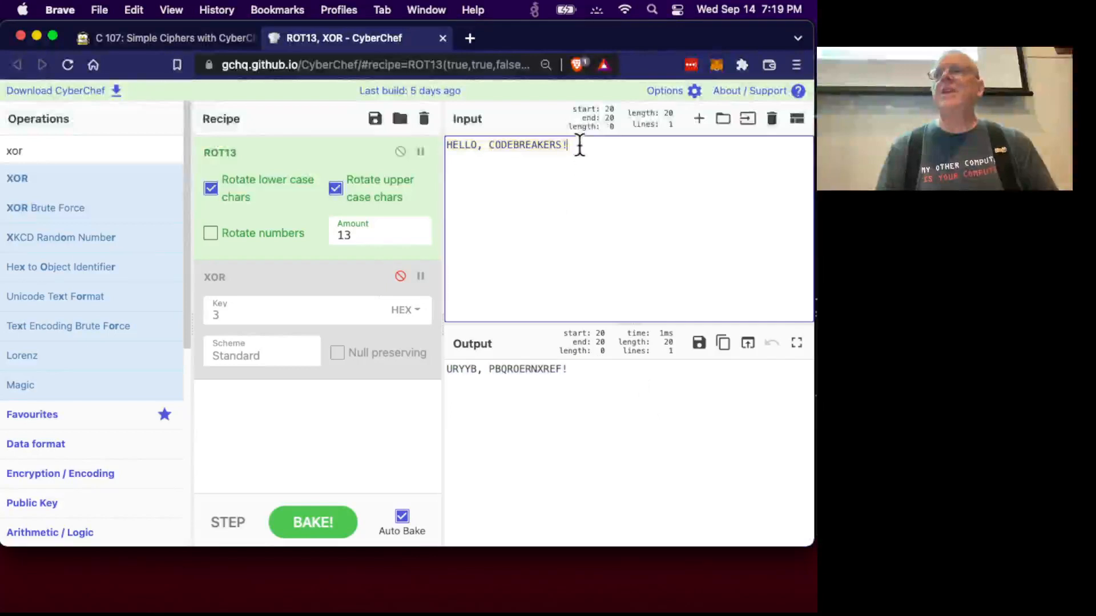
key(super+a)
key(super+v)
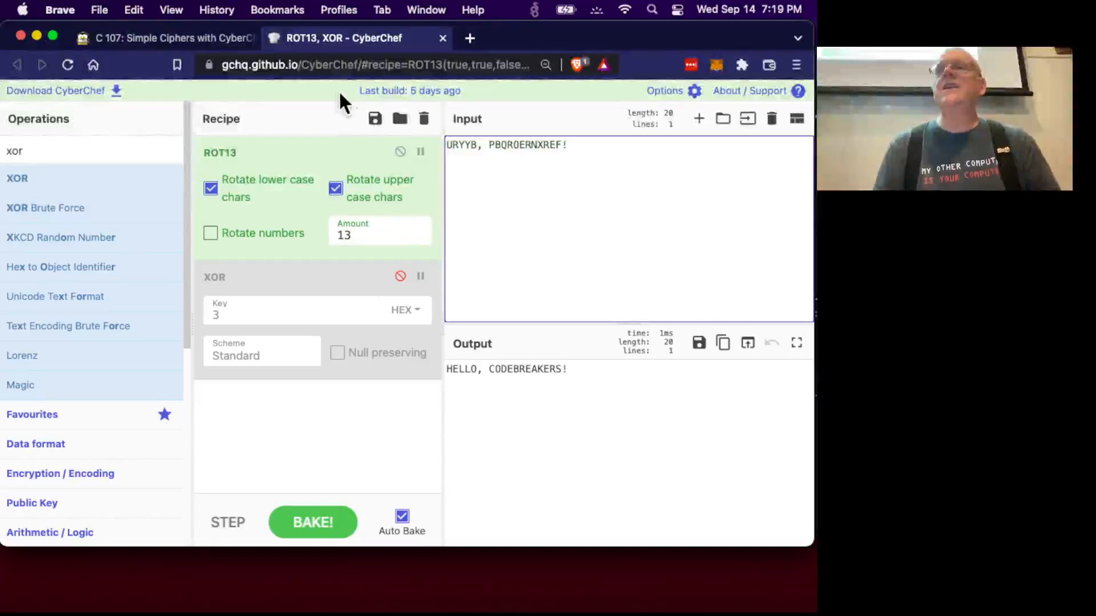
Step: Remove both XOR and ROT13 from the recipe
click(270, 276)
drag(270, 276, 513, 265)
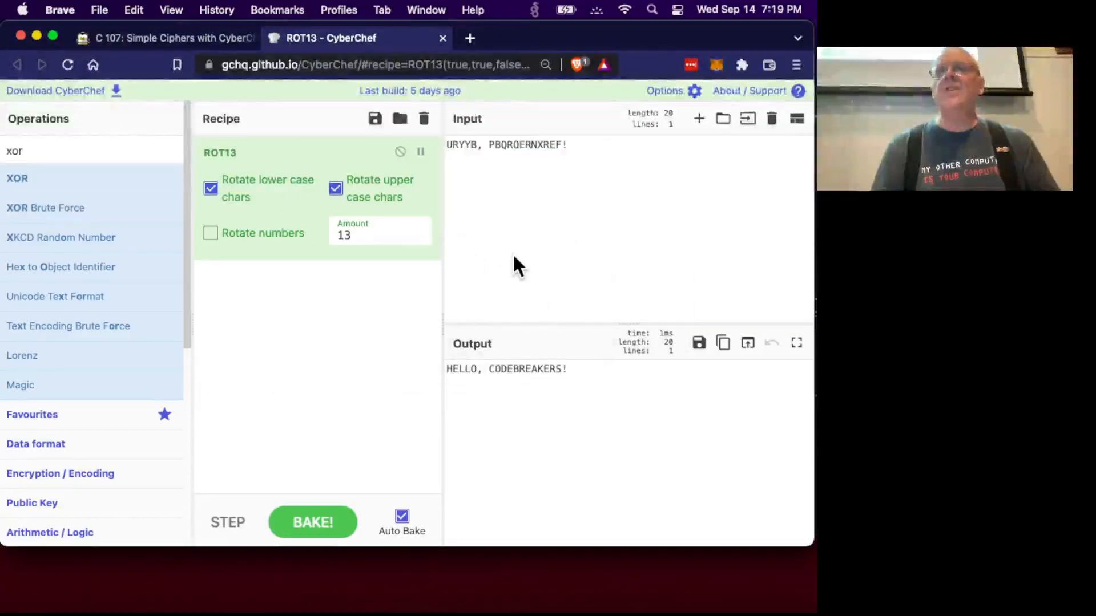
drag(264, 146, 508, 171)
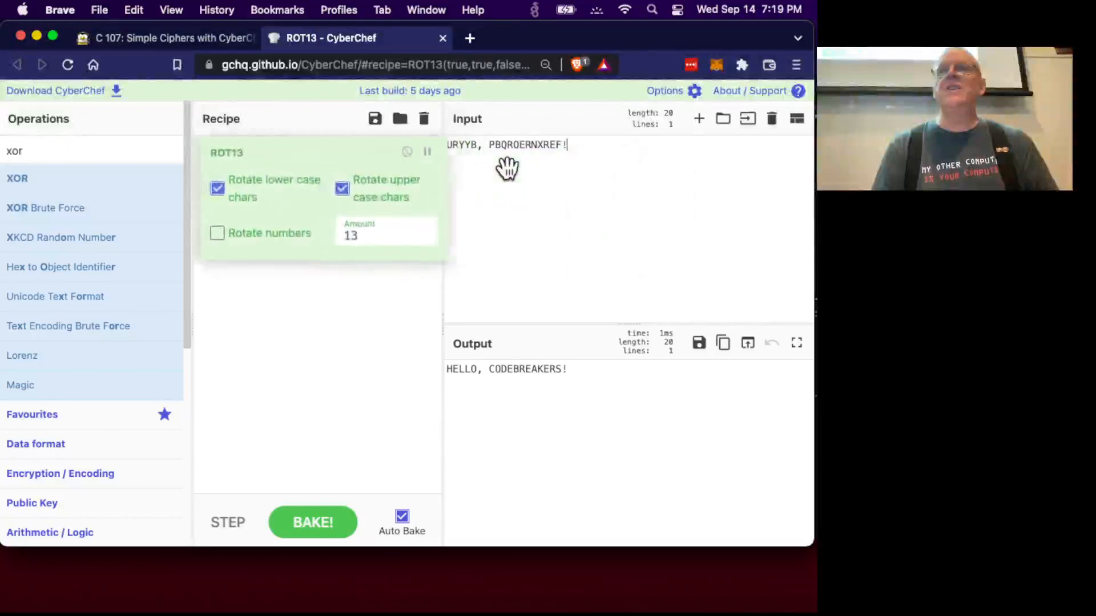
Step: Search the operations for "rot" and add ROT13 Brute Force to the recipe
click(52, 155)
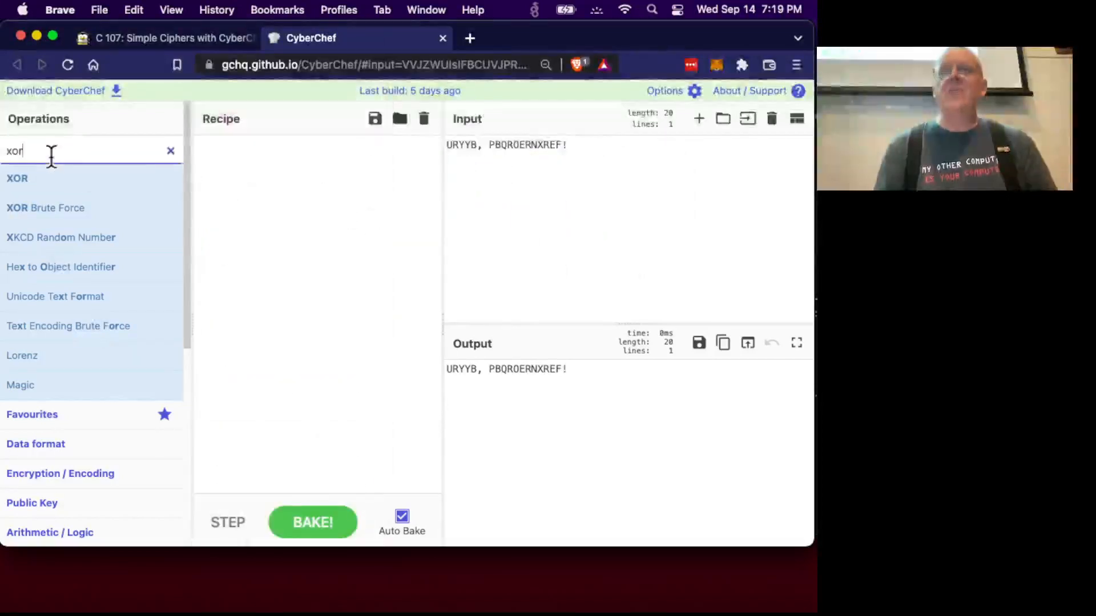
key(BackSpace)
key(BackSpace)
key(BackSpace)
text(rot)
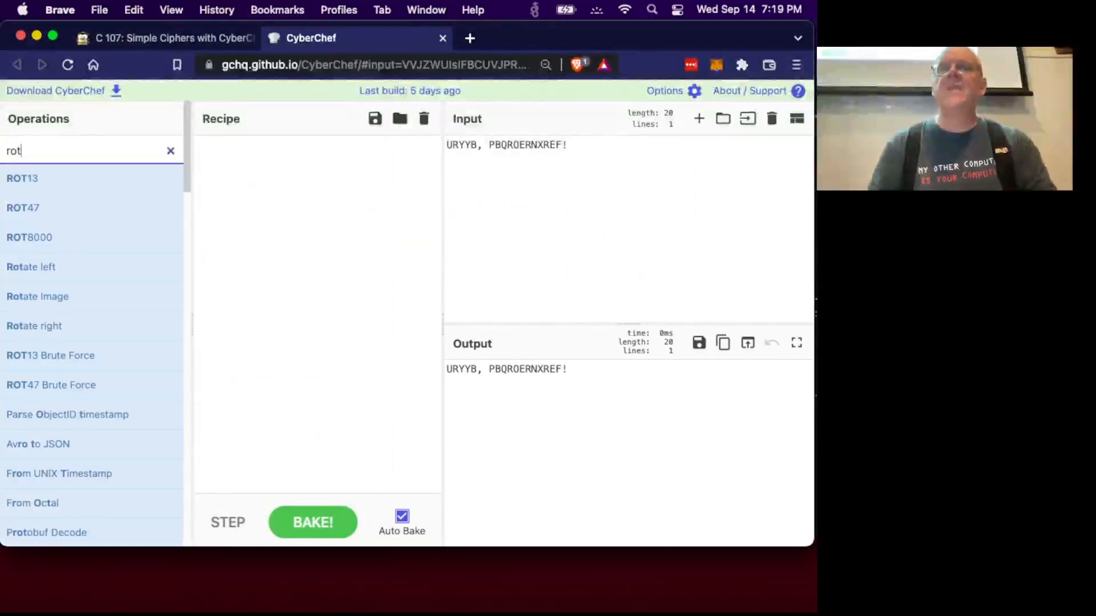
click(67, 372)
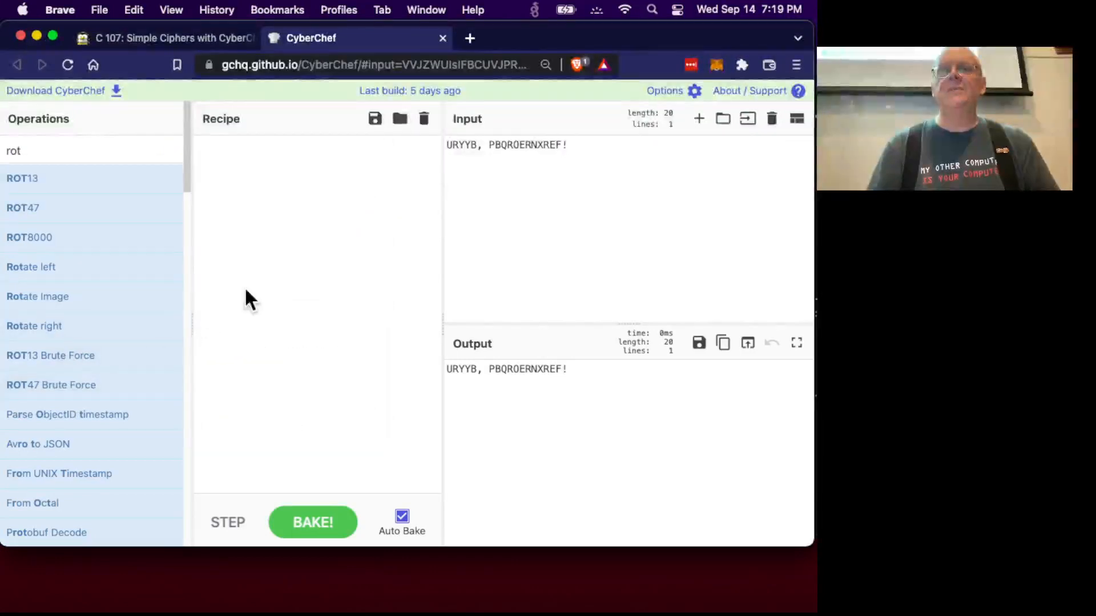
drag(56, 357, 274, 233)
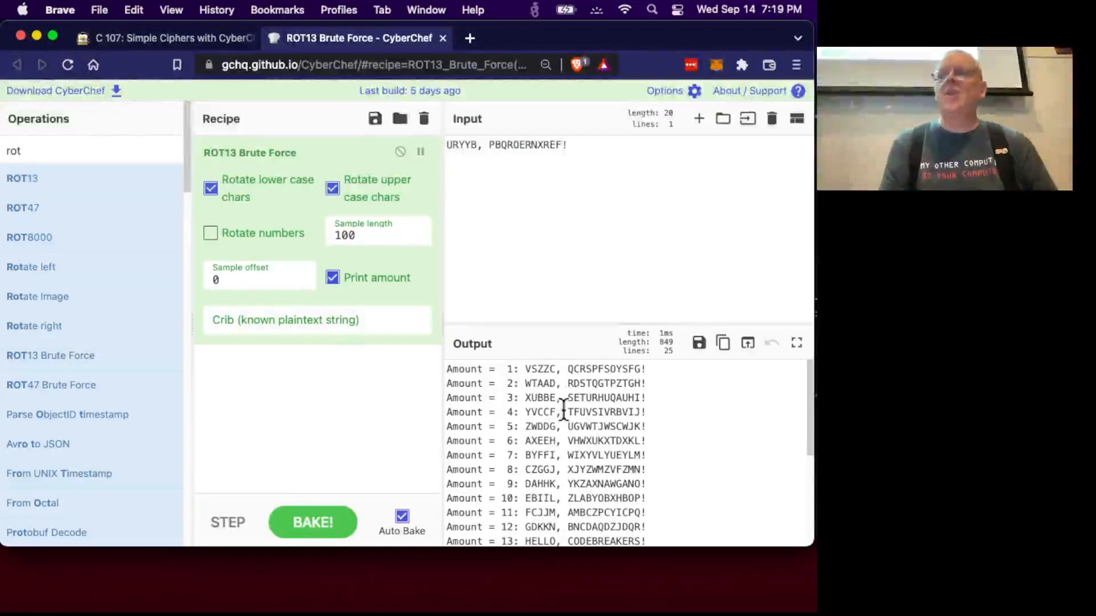
Step: Look through the brute-force output for readable plaintext and highlight the line for Amount = 13
scroll(571, 474, down, 5)
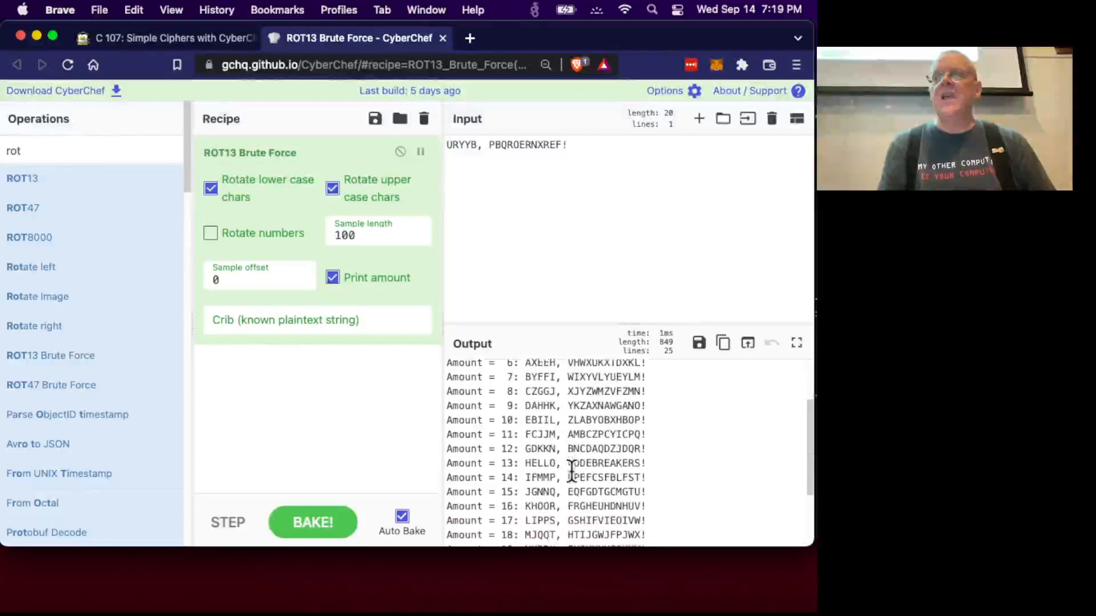
drag(667, 447, 445, 440)
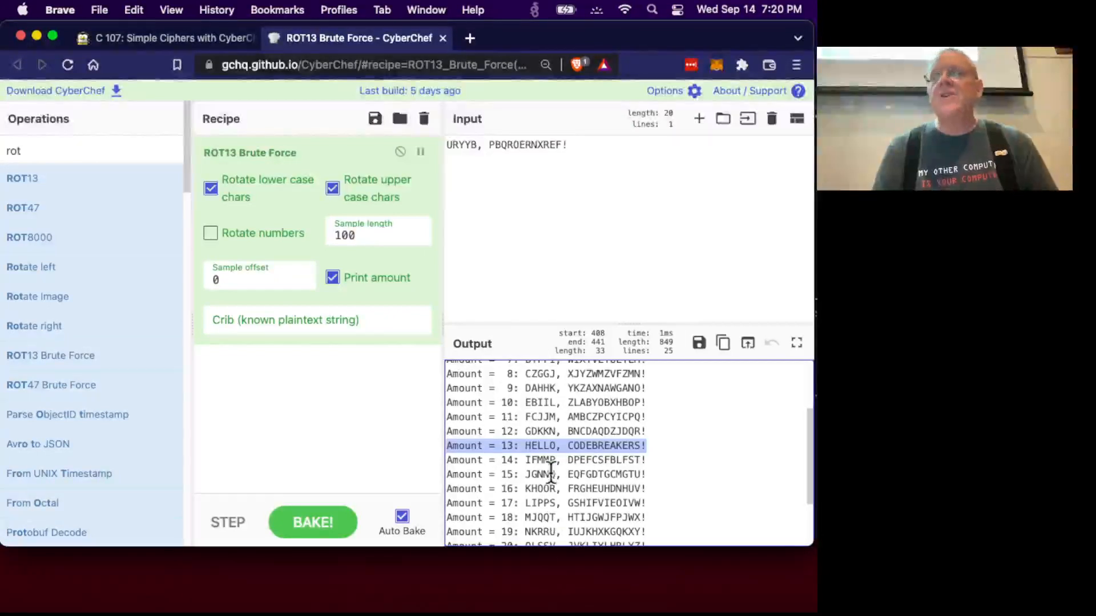
scroll(594, 428, up, 3)
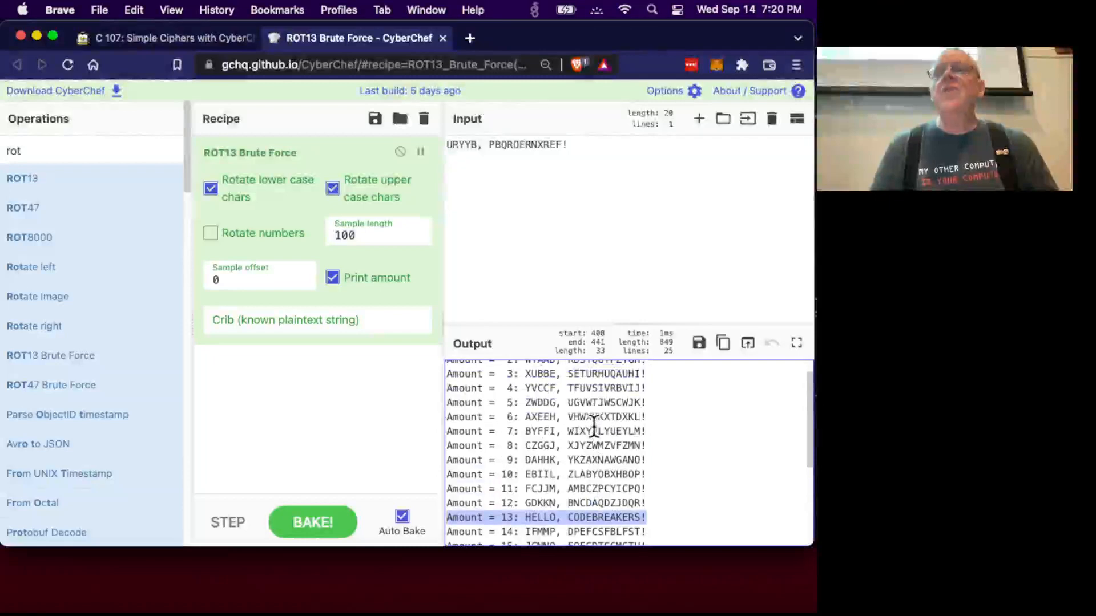
scroll(593, 428, up, 1)
Step: Set the known plaintext crib of ROT13 Brute Force to "HELLO, "
click(266, 317)
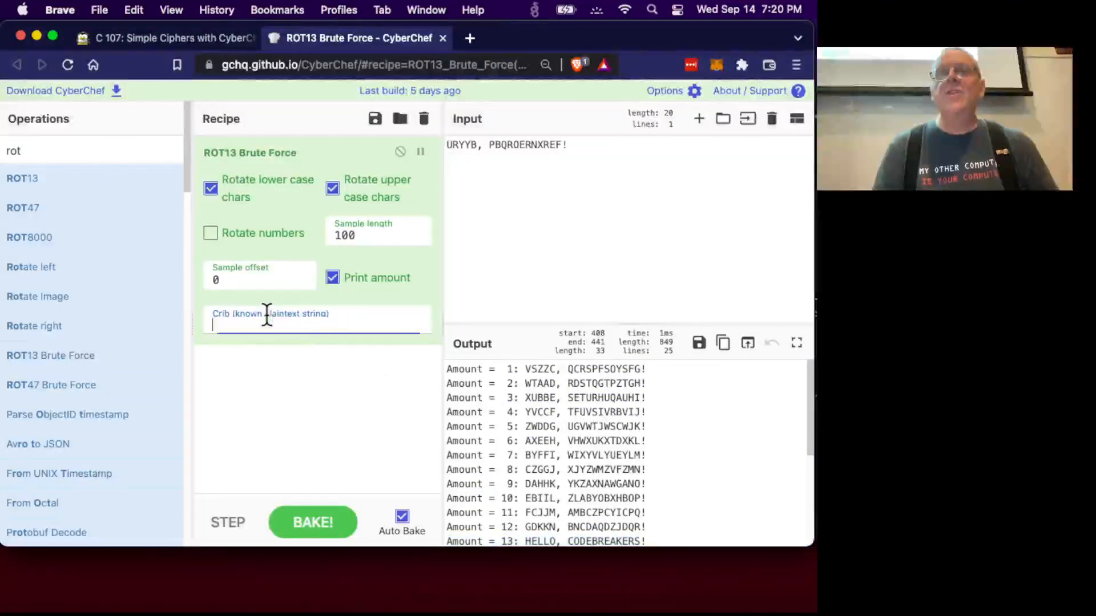
text(HELLO)
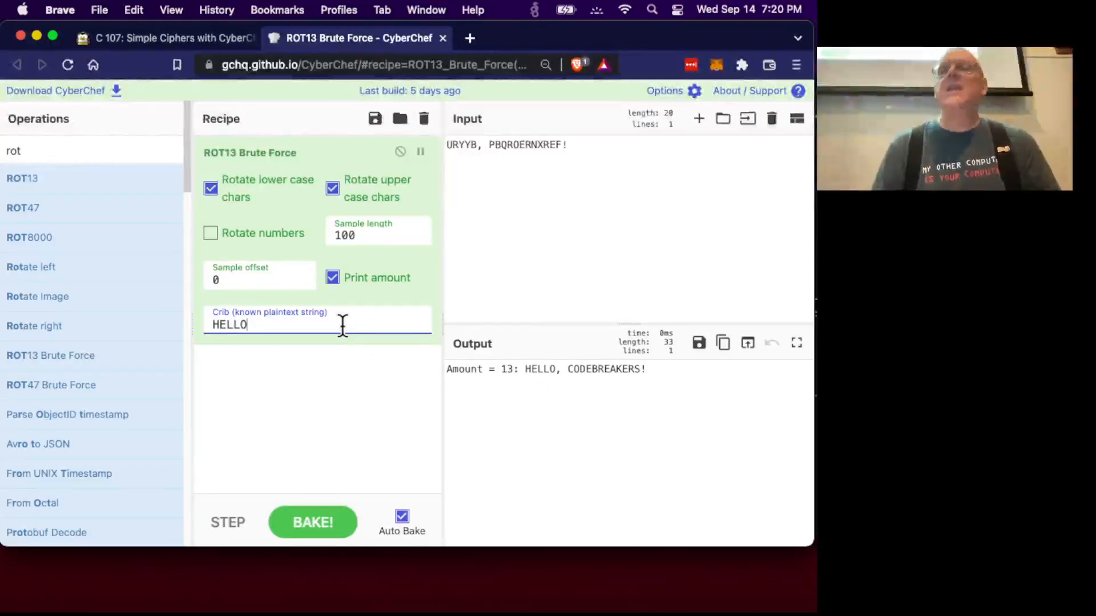
text(,)
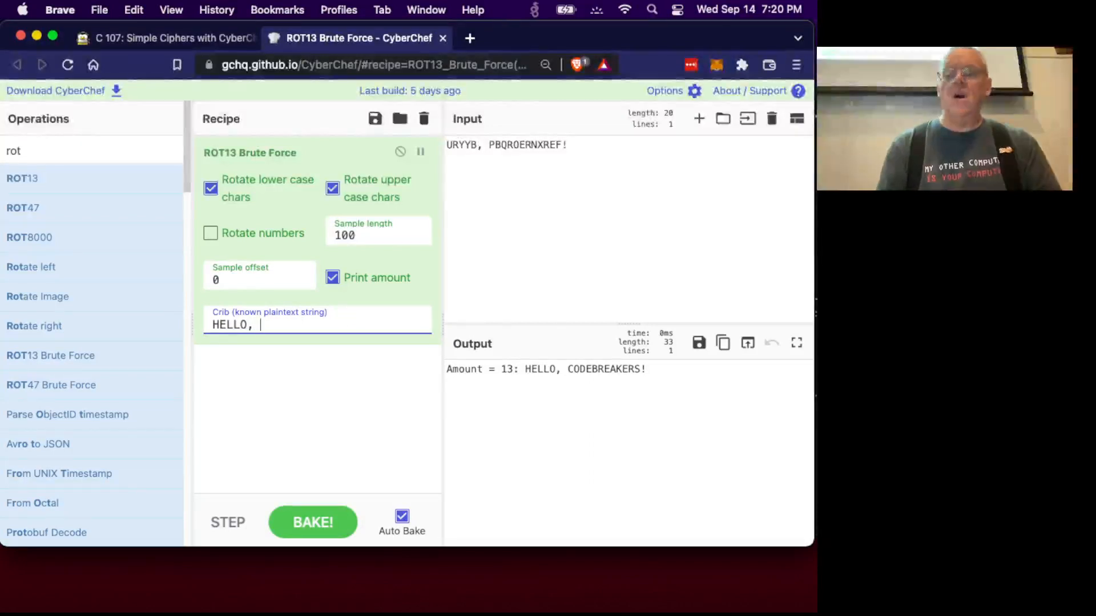
Step: Replace the ROT13 Brute Force crib with the single letter H
key(BackSpace)
key(BackSpace)
key(BackSpace)
key(BackSpace)
key(BackSpace)
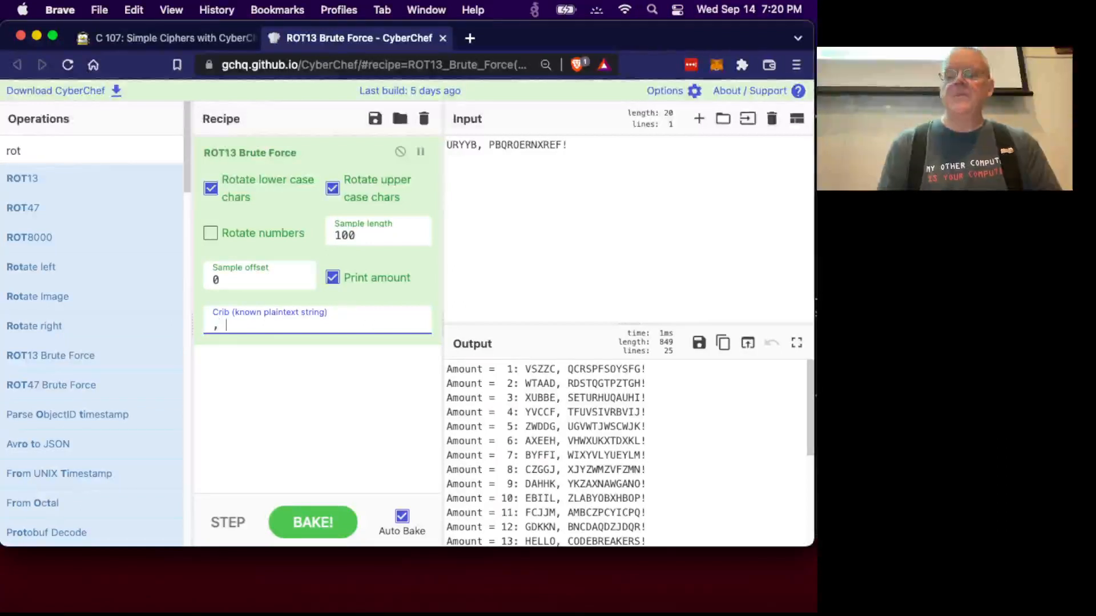
text(H)
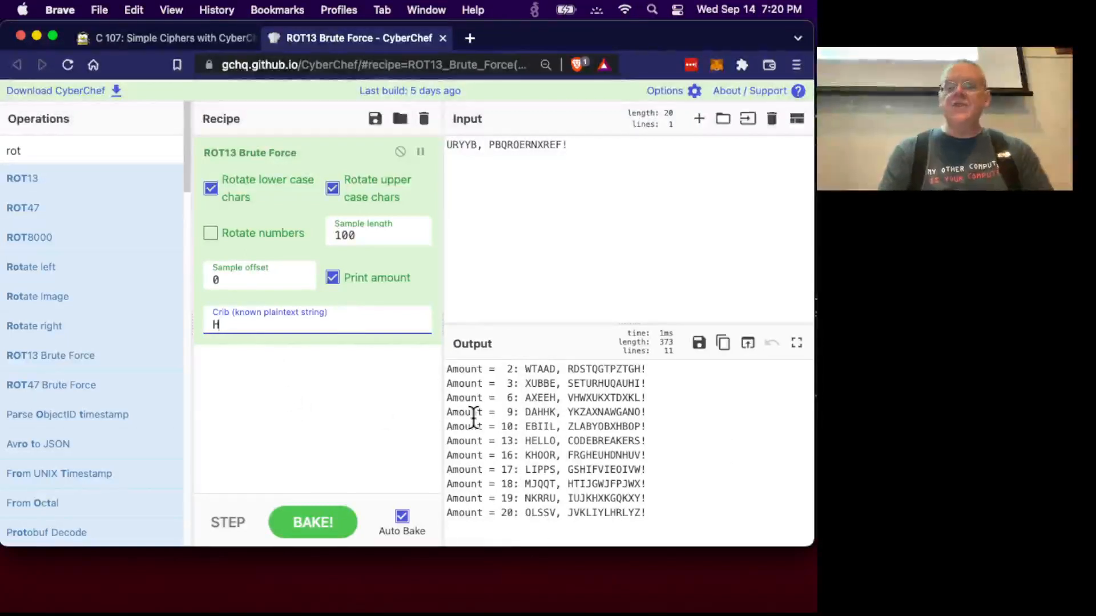
Step: Review the crib example and the C 107.2 to C 107.5 challenges on the project page, and return to CyberChef
click(174, 38)
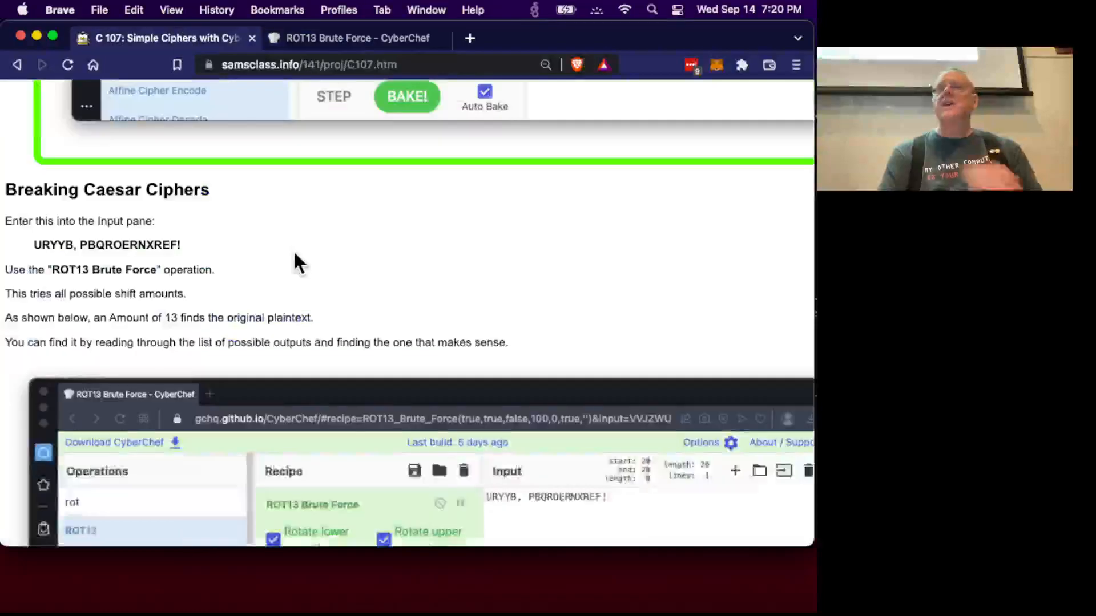
scroll(294, 255, down, 15)
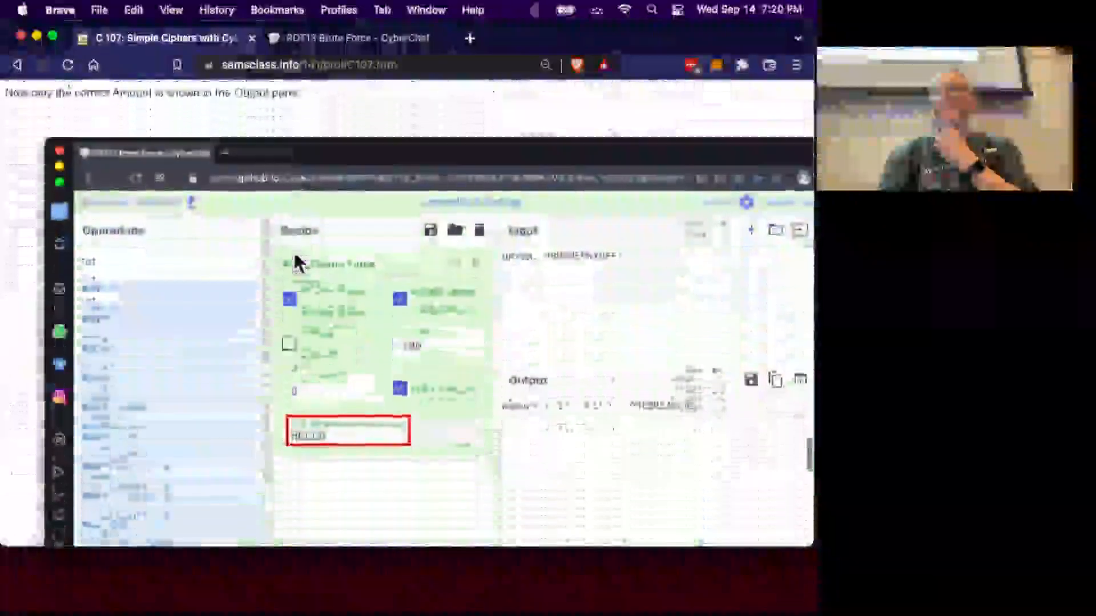
scroll(296, 258, down, 12)
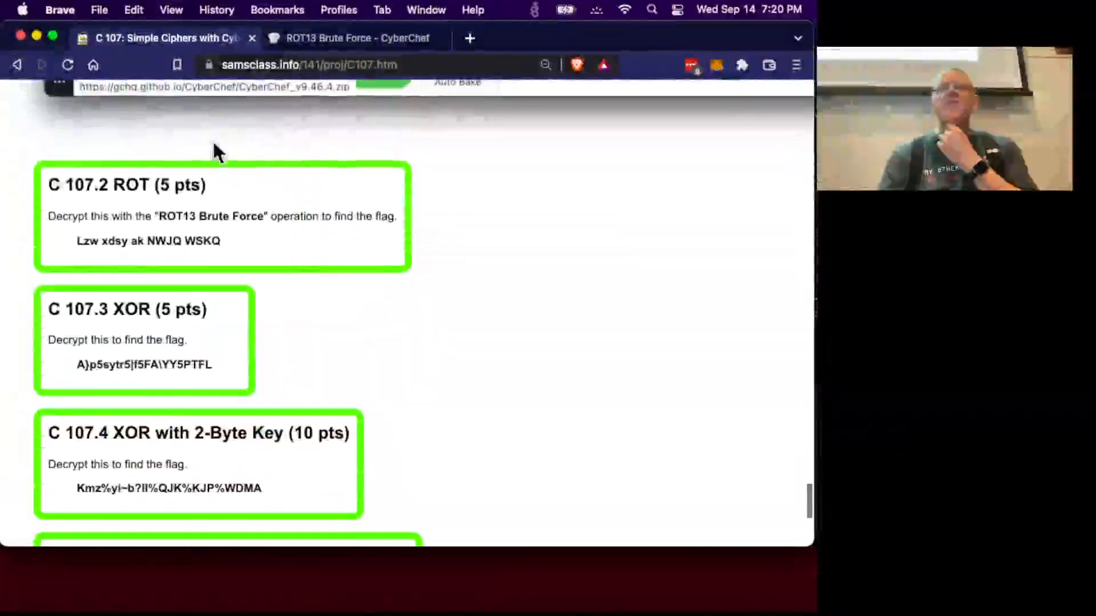
scroll(154, 356, down, 4)
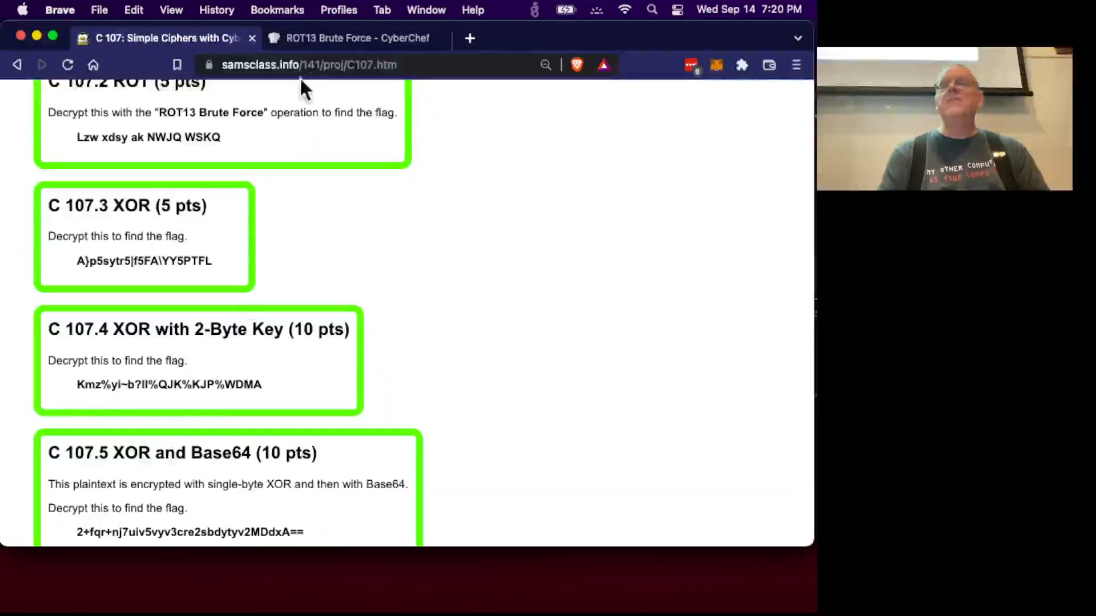
click(343, 38)
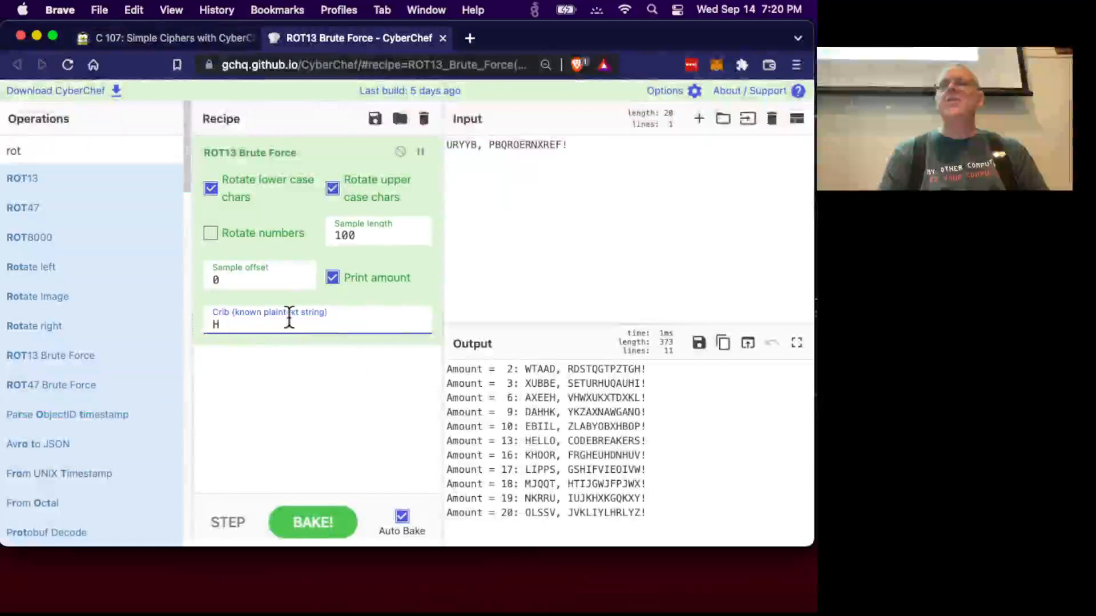
Step: Remove ROT13 Brute Force from the recipe, search the operations for "xo" and add XOR in its place
drag(328, 162, 570, 213)
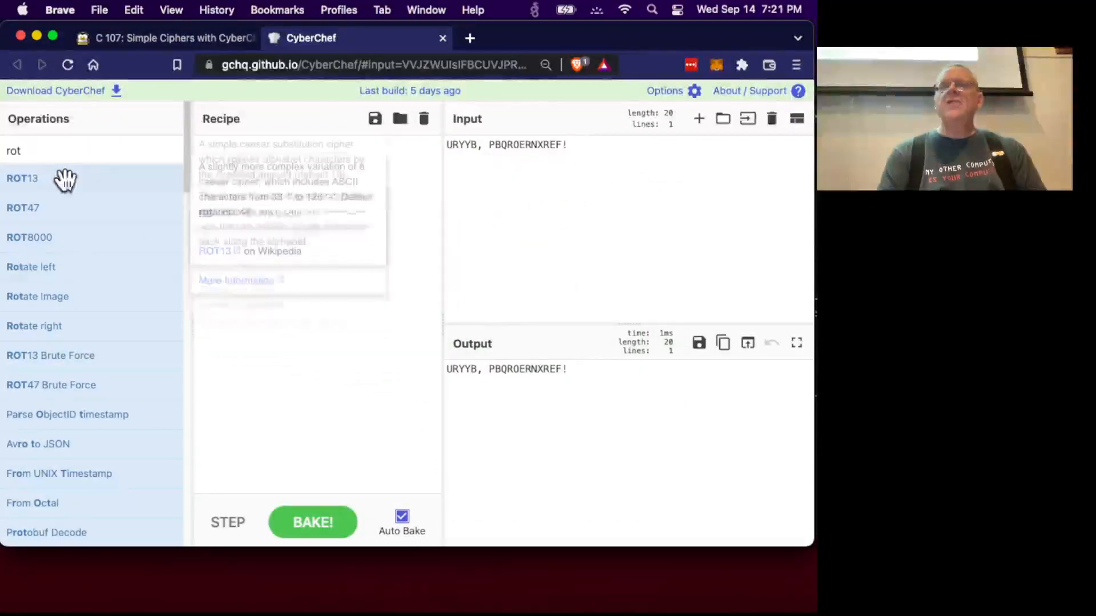
click(47, 152)
key(BackSpace)
key(BackSpace)
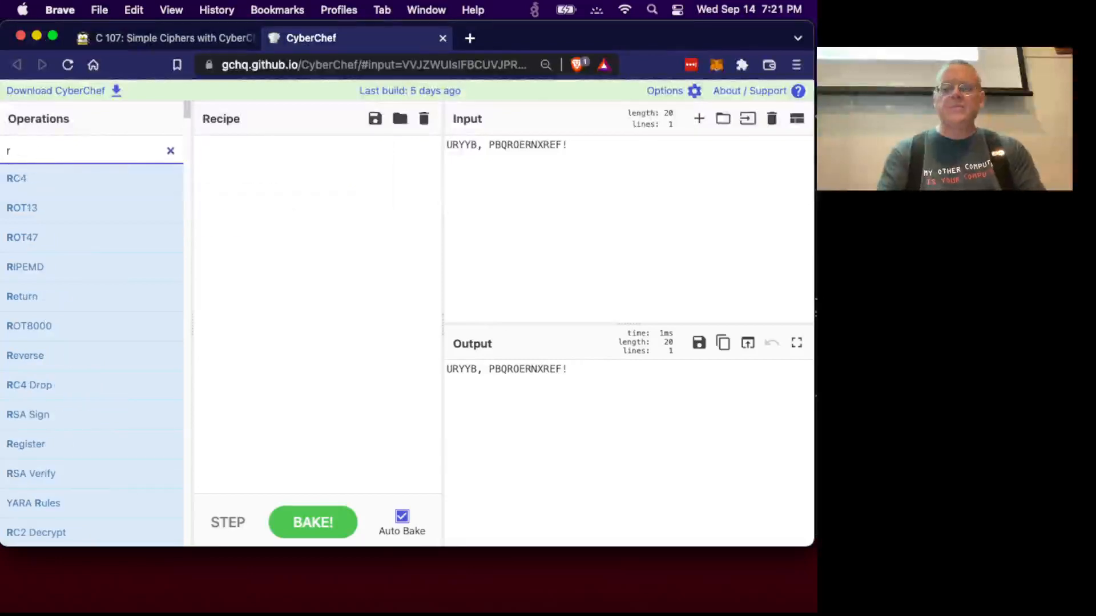
key(BackSpace)
text(xo)
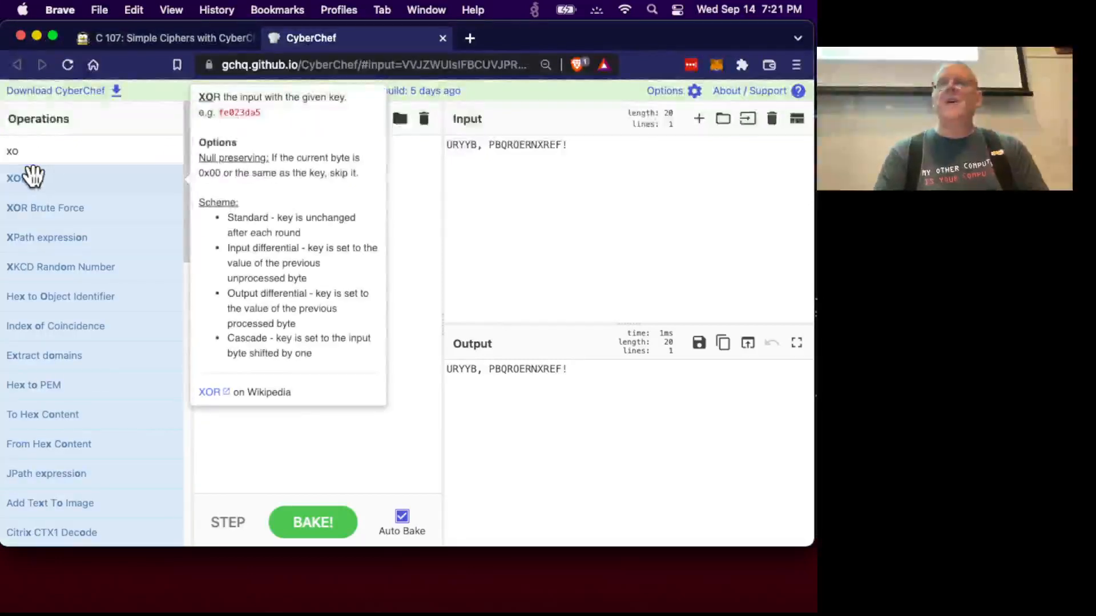
drag(33, 177, 269, 188)
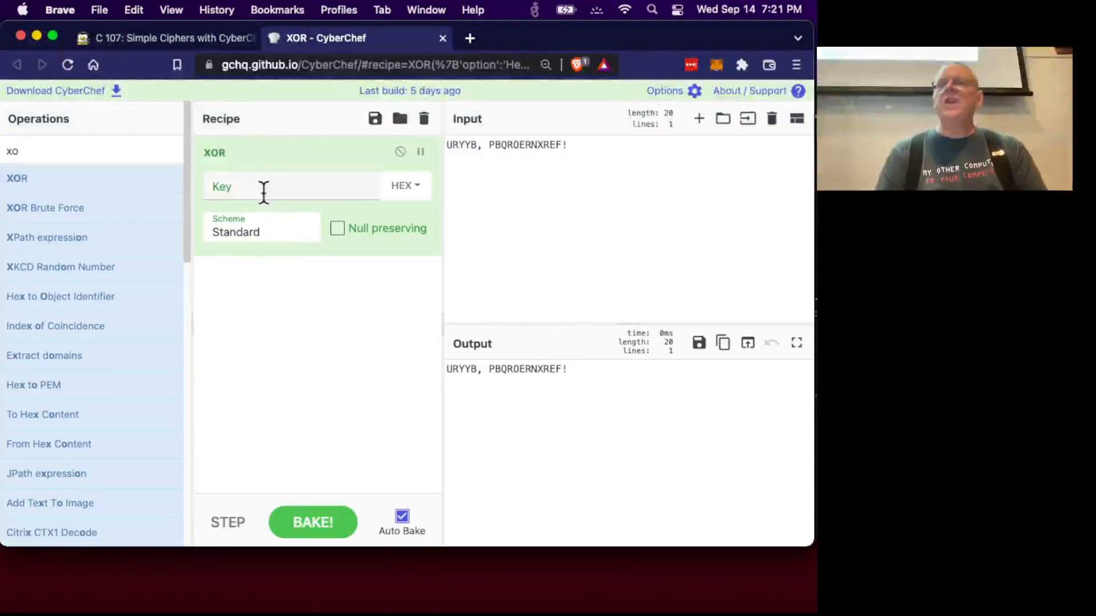
Step: Try the hex key 1 in the XOR operation, and replace it with the two-byte key 0102
click(262, 191)
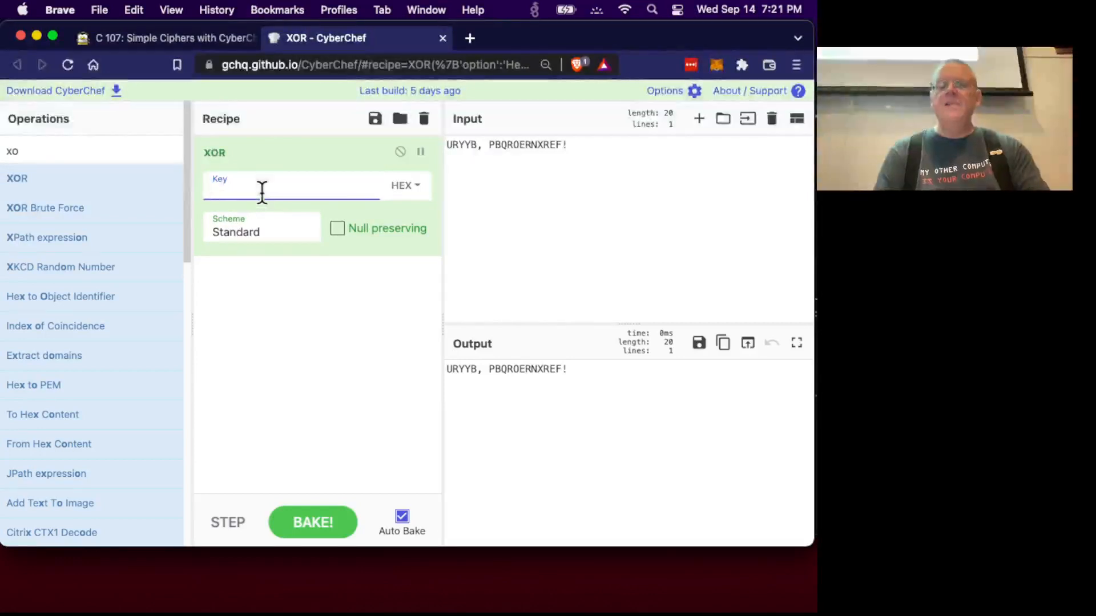
text(1)
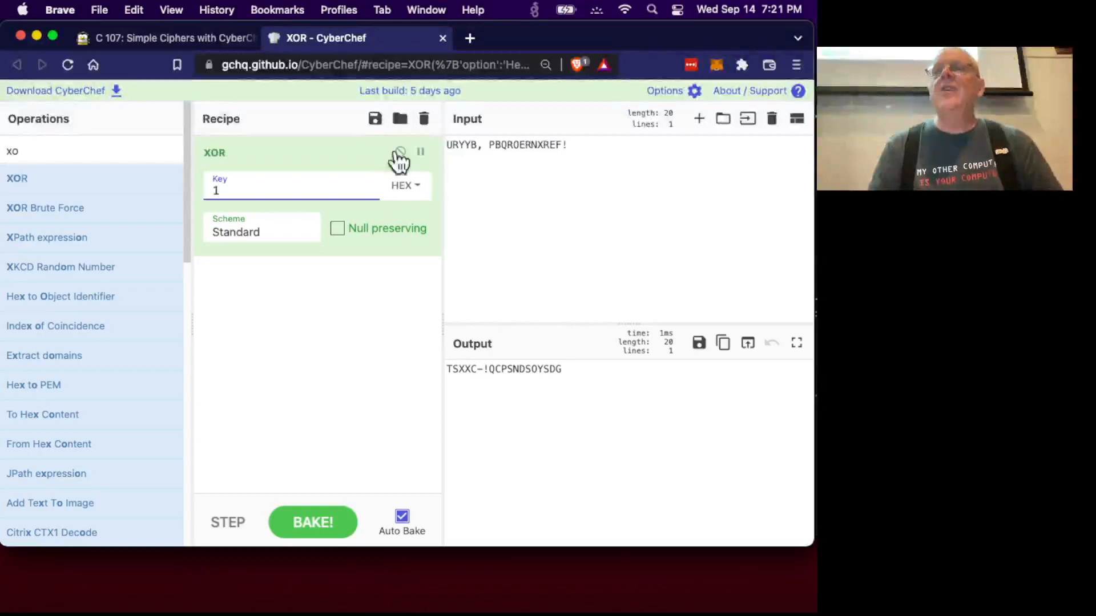
key(BackSpace)
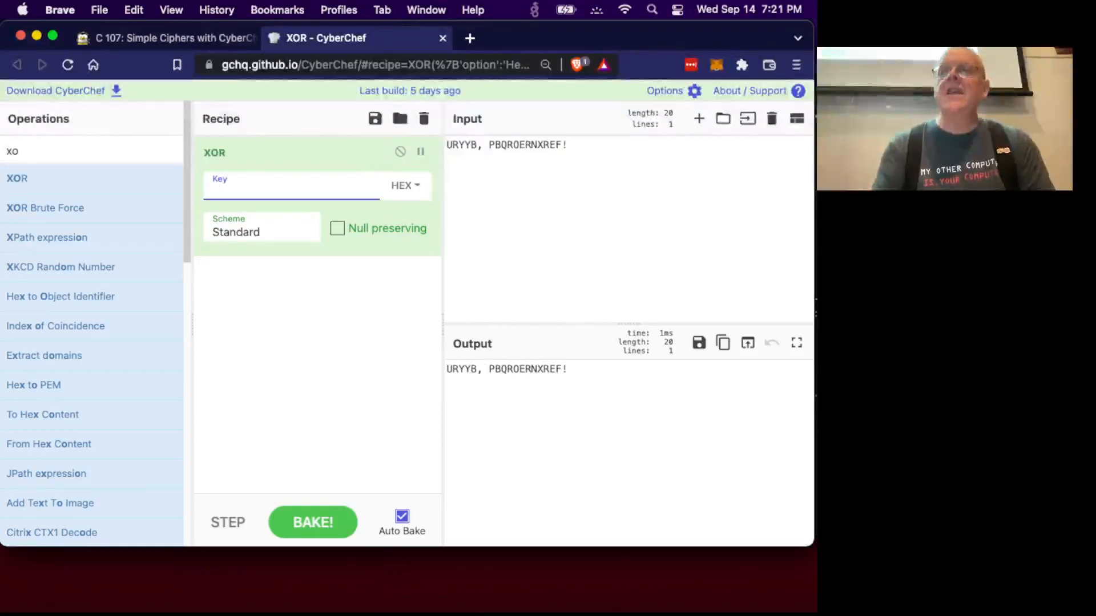
text(0102)
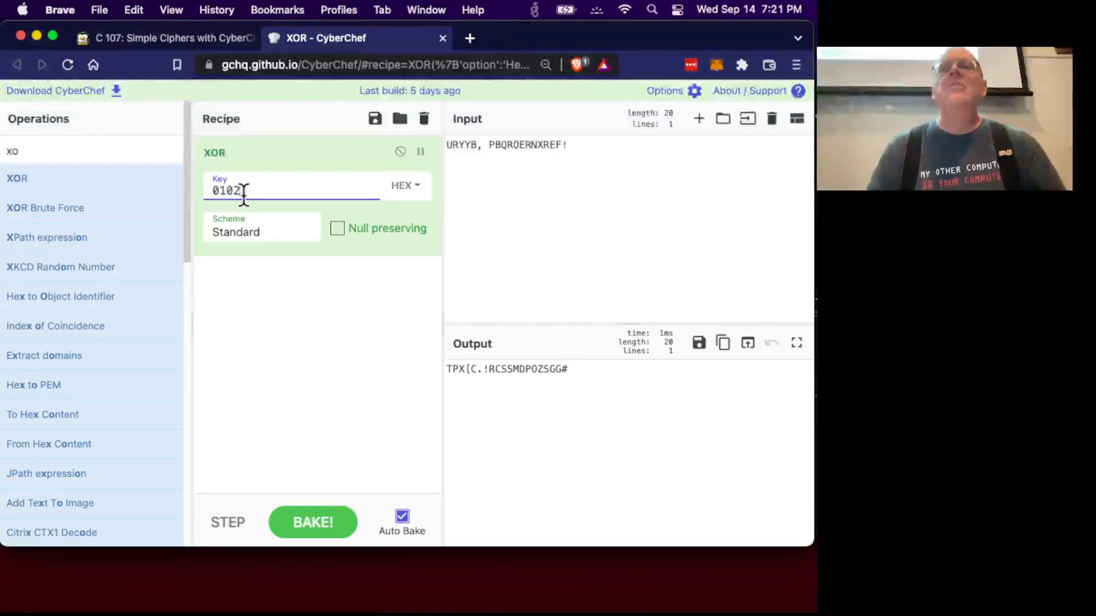
Step: Set the XOR key to the single hex byte 01
key(BackSpace)
key(BackSpace)
key(BackSpace)
key(BackSpace)
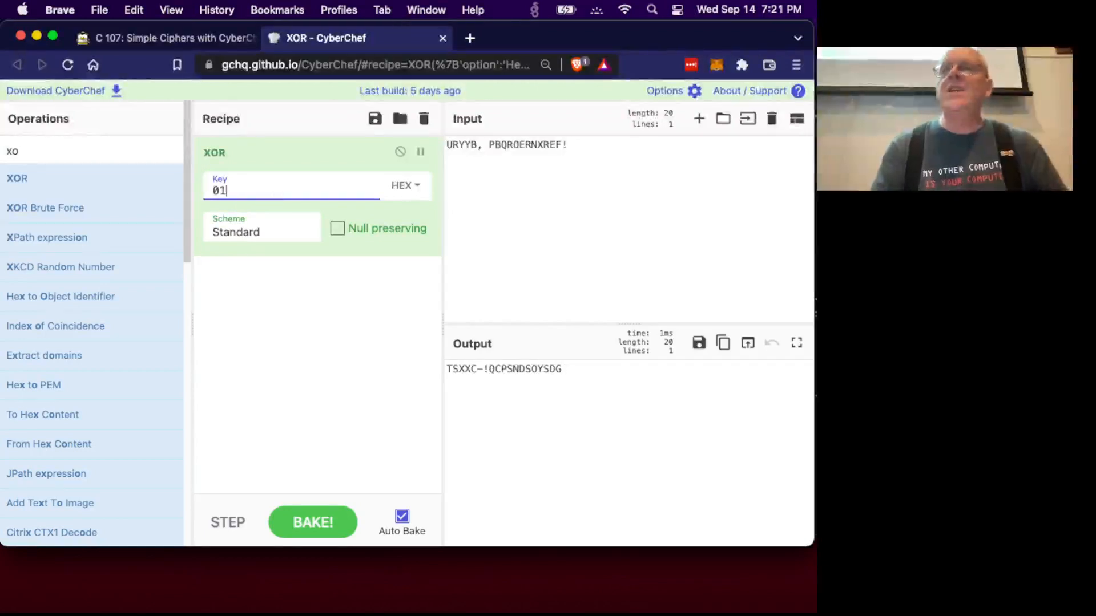
text(01)
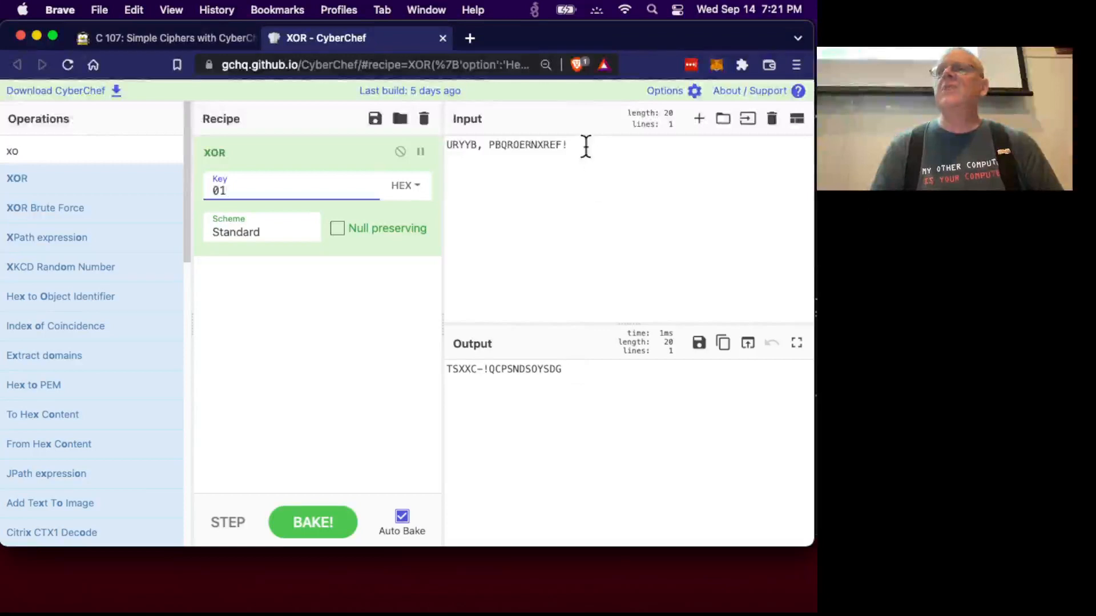
Step: Replace the whole input text with "HELLO STUDENTS"
drag(588, 146, 432, 121)
text(HE)
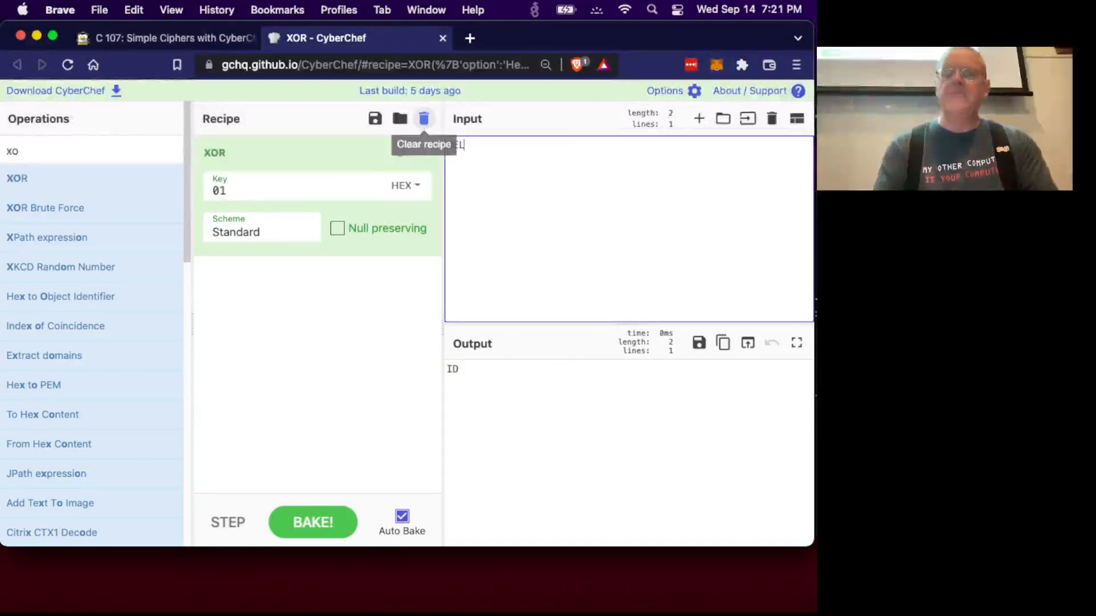
text(LLO STUDENTS)
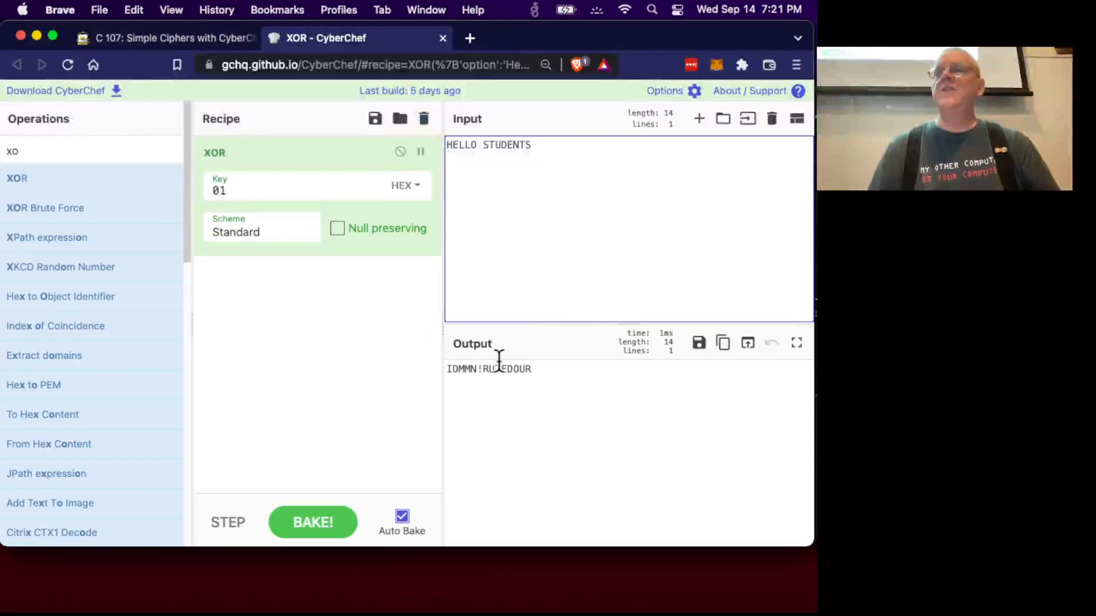
Step: Copy the XOR output and paste it over the entire input so that the ciphertext is processed with the same key
drag(531, 369, 447, 367)
key(super+c)
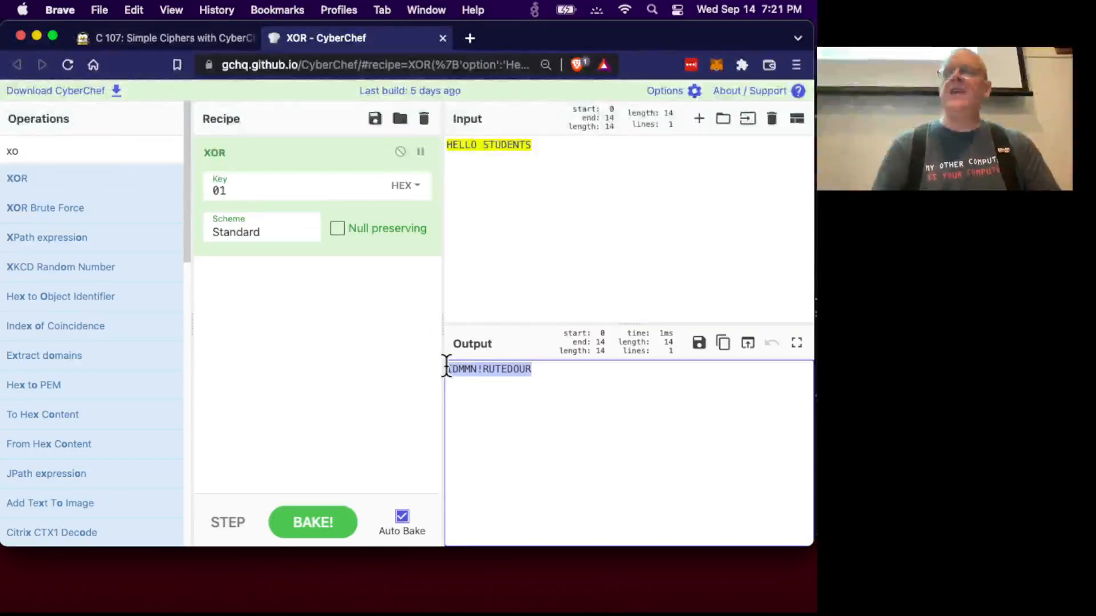
click(548, 150)
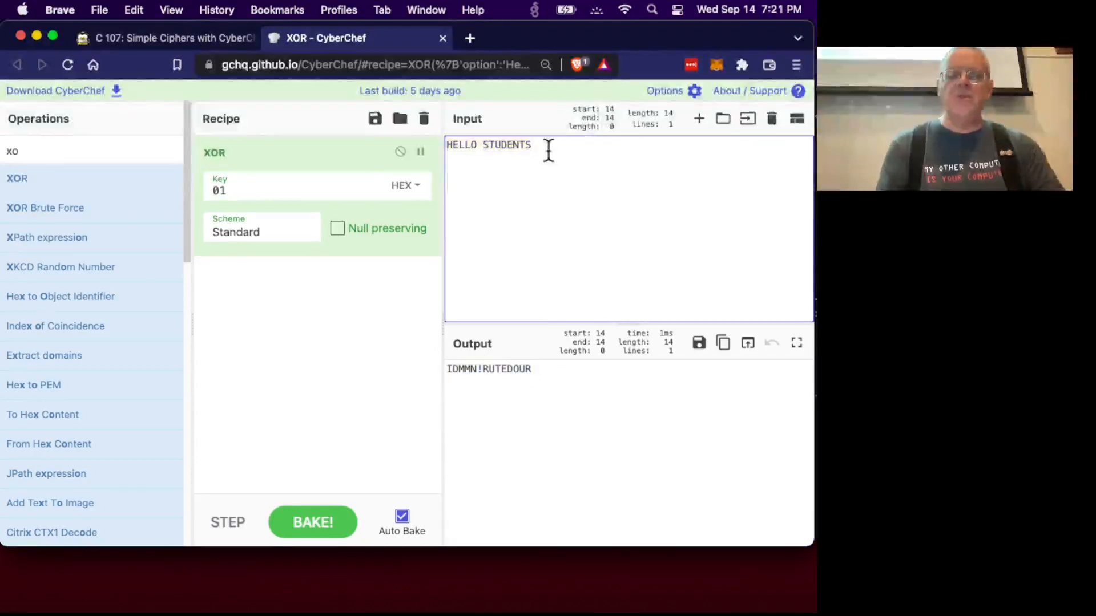
key(super+a)
key(super+v)
Step: Remove XOR from the recipe and add XOR Brute Force in its place
click(245, 153)
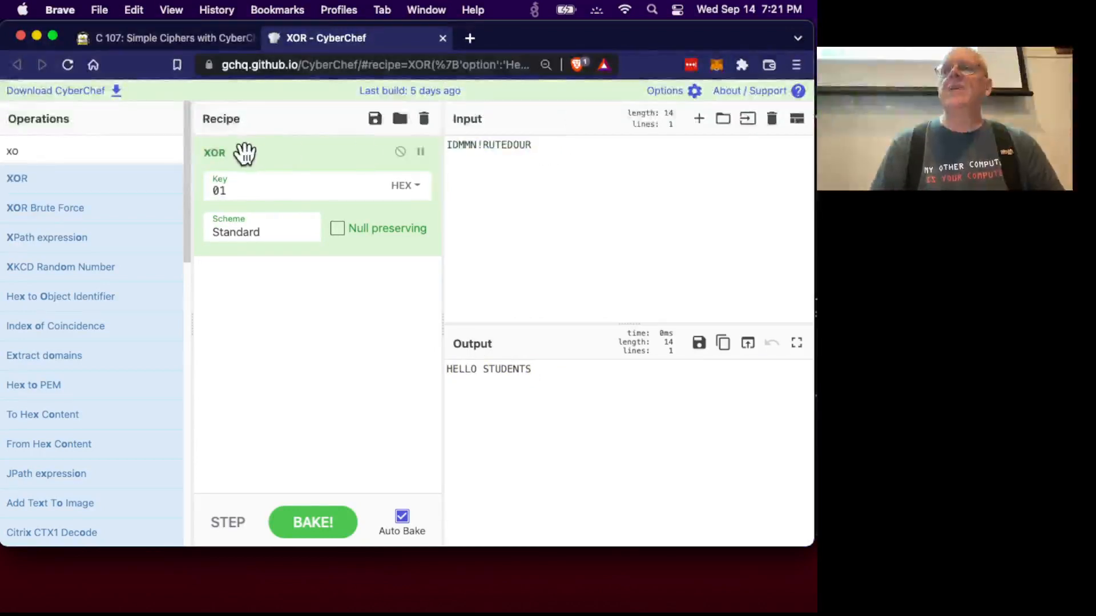
drag(246, 153, 69, 160)
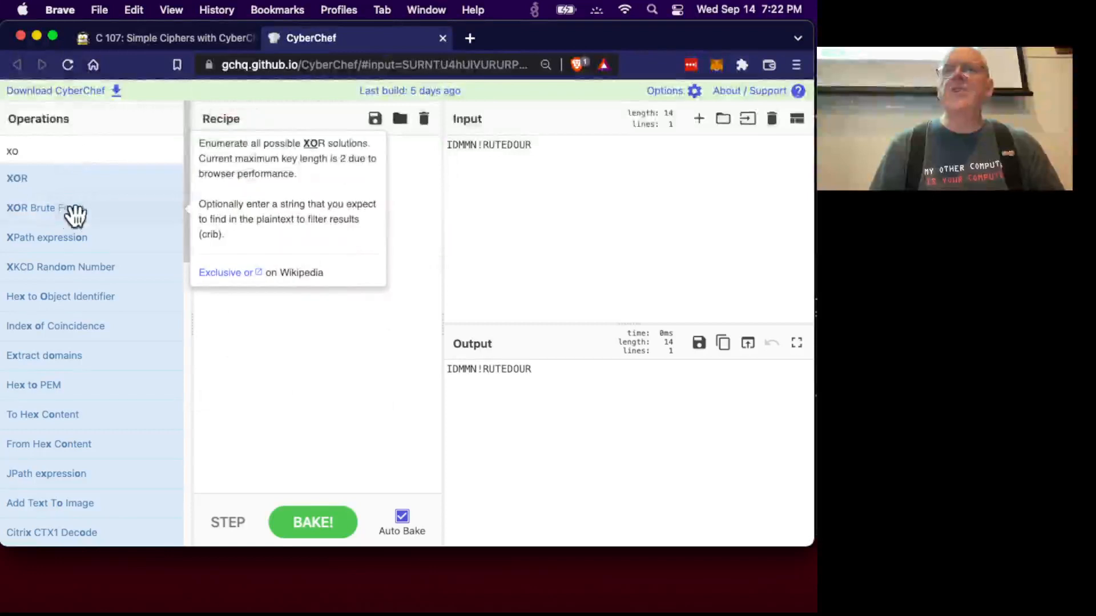
drag(71, 216, 283, 265)
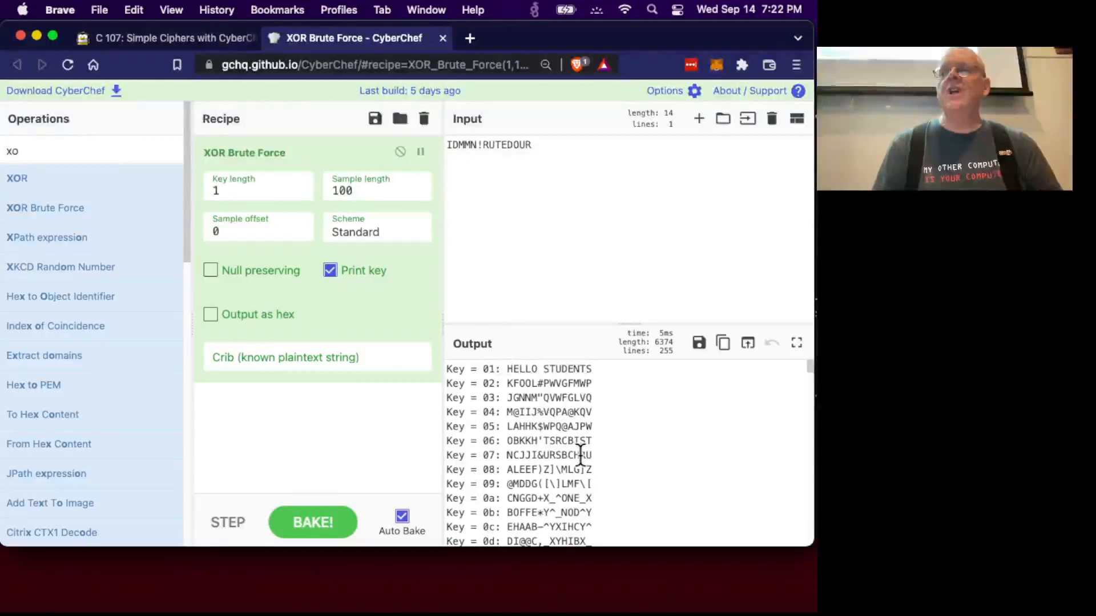
Step: Look through the brute-force results for the different keys, and check the C 107.3 to C 107.5 challenges on the project page
scroll(580, 455, down, 3)
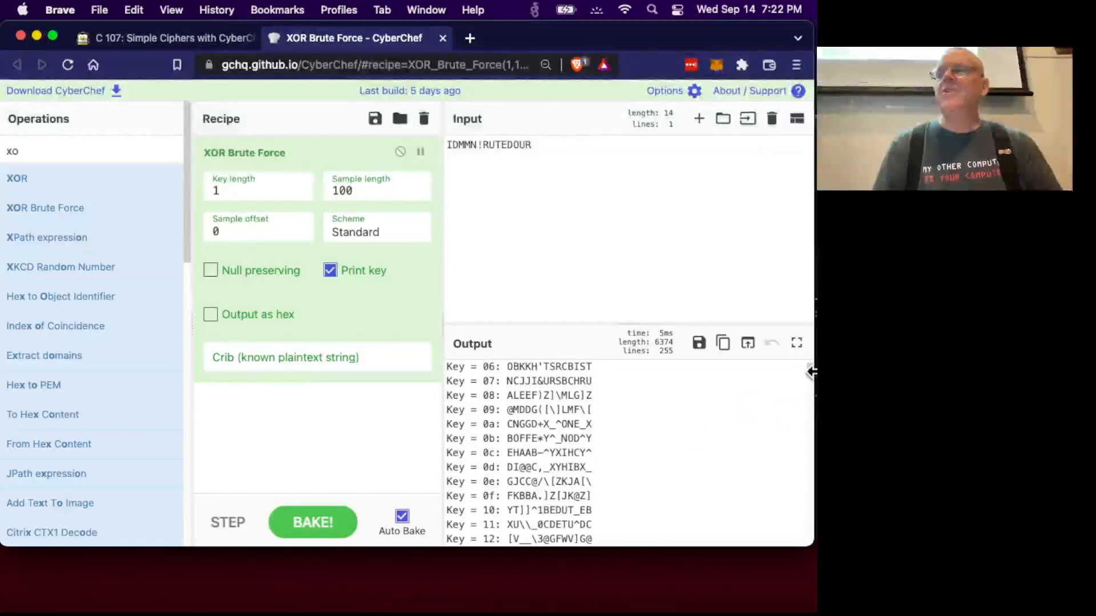
mouse_move(809, 369)
mouse_down()
mouse_move(806, 446)
mouse_move(809, 359)
mouse_up()
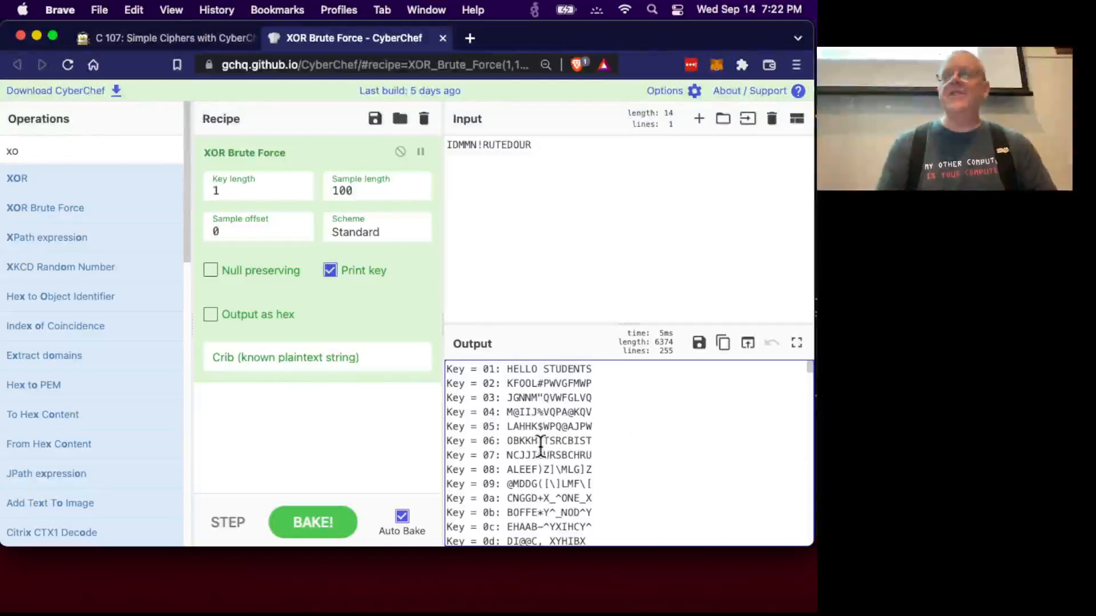
scroll(541, 447, down, 1)
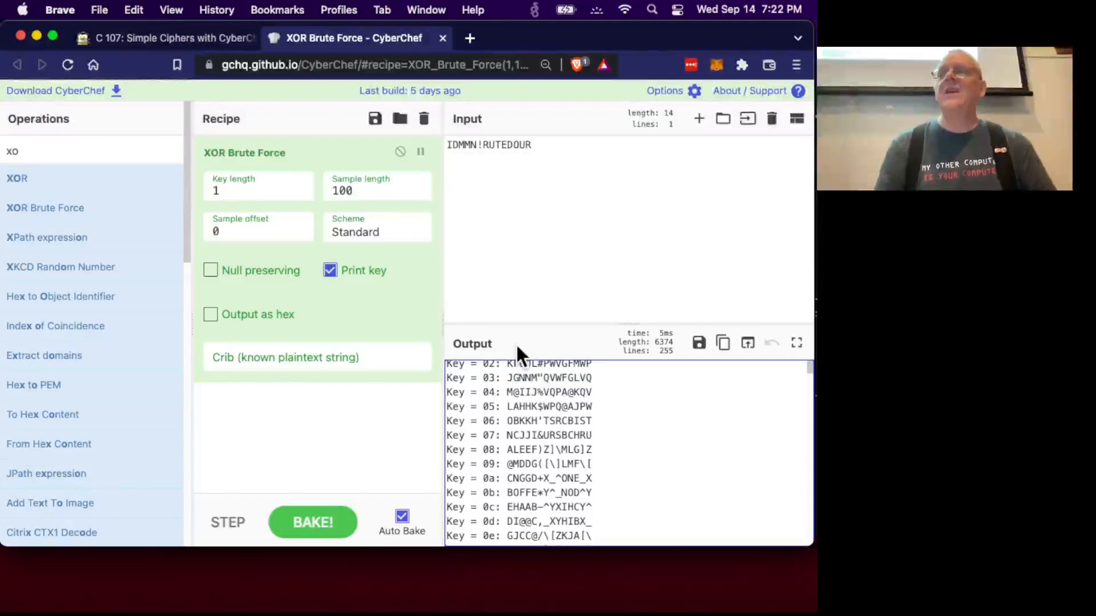
click(201, 41)
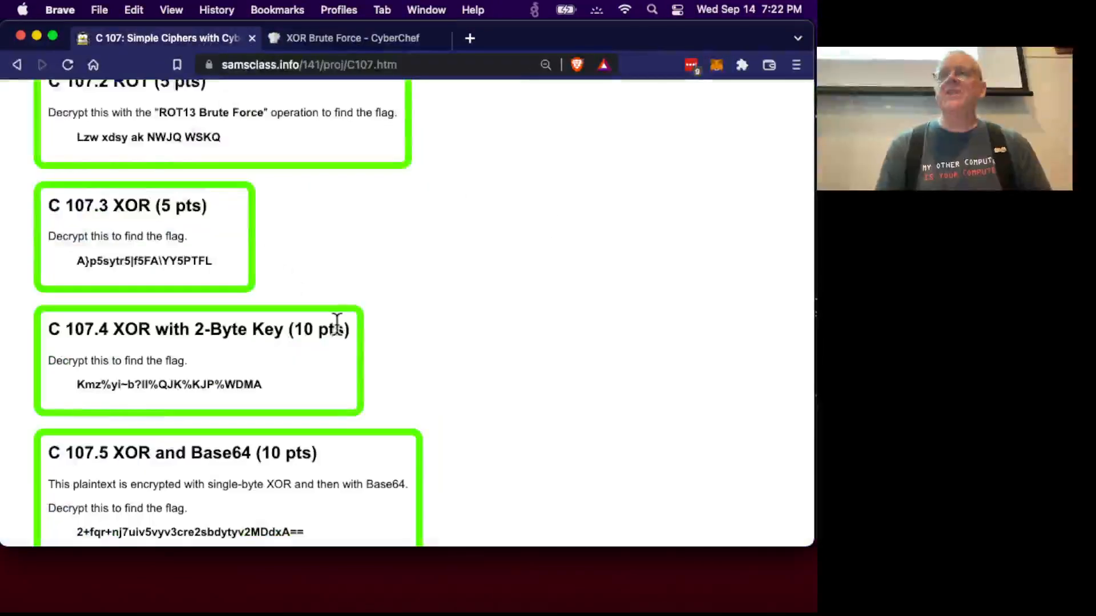
scroll(338, 316, down, 2)
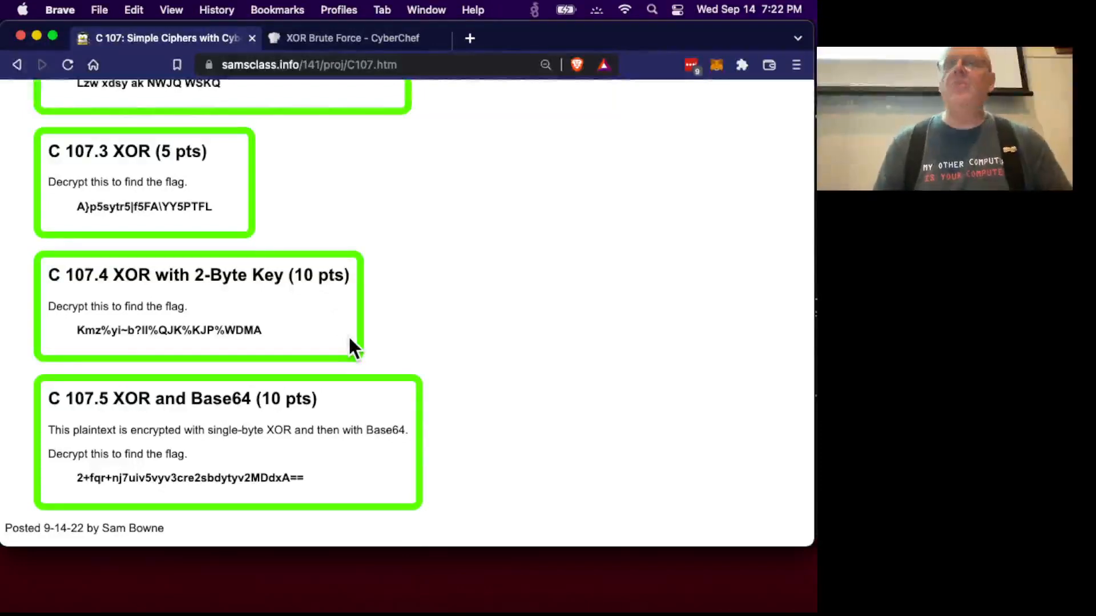
Step: Search the web for "cyberchef recipes" in a new tab
click(471, 38)
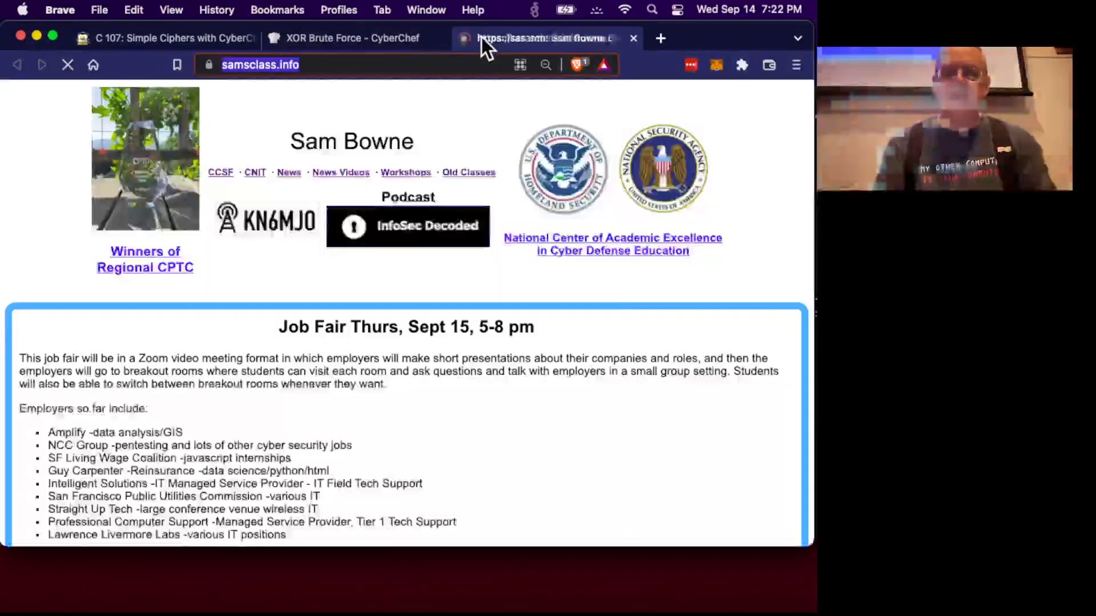
text(cyberc)
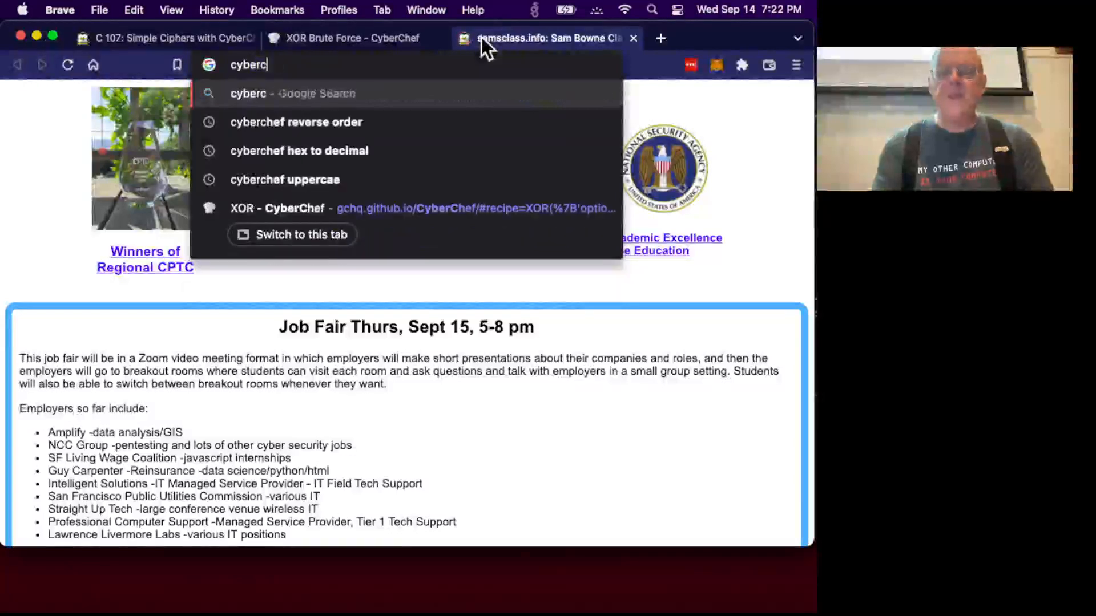
text(hef reci)
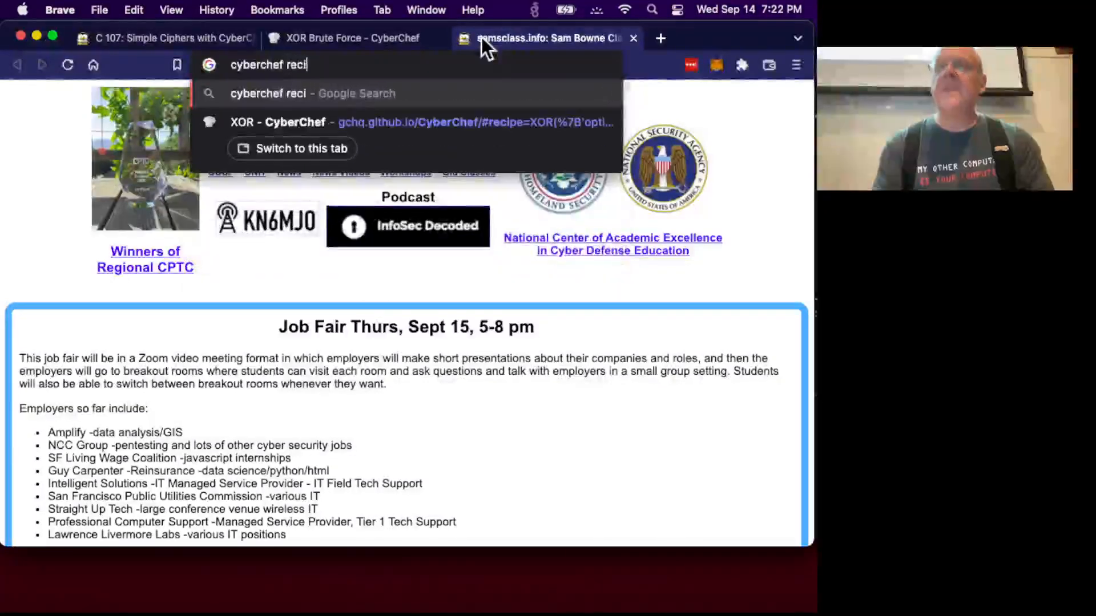
text(pe)
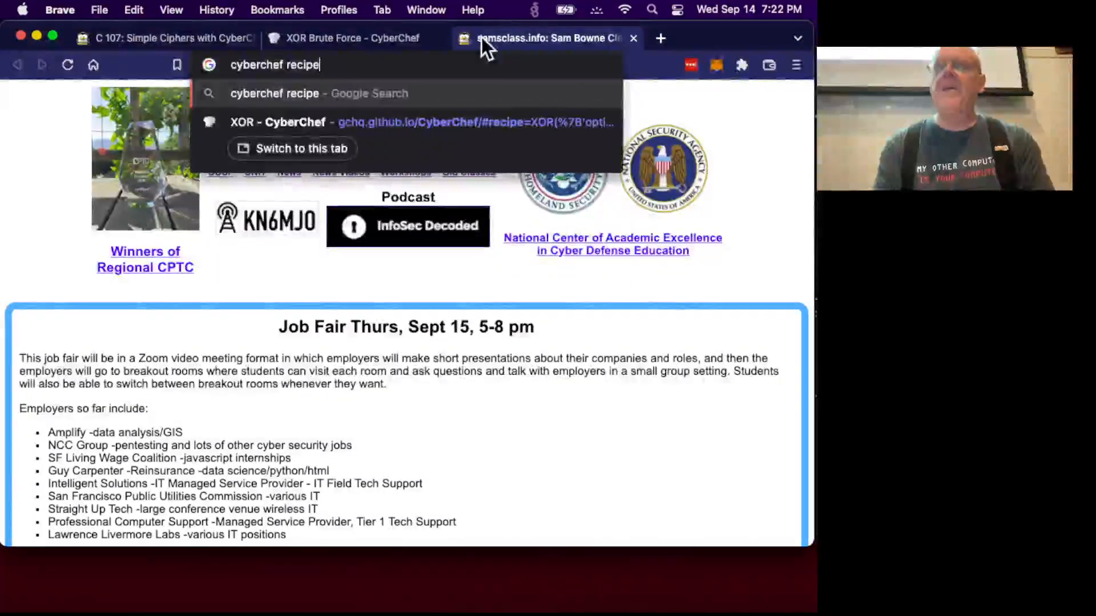
text(s)
key(Return)
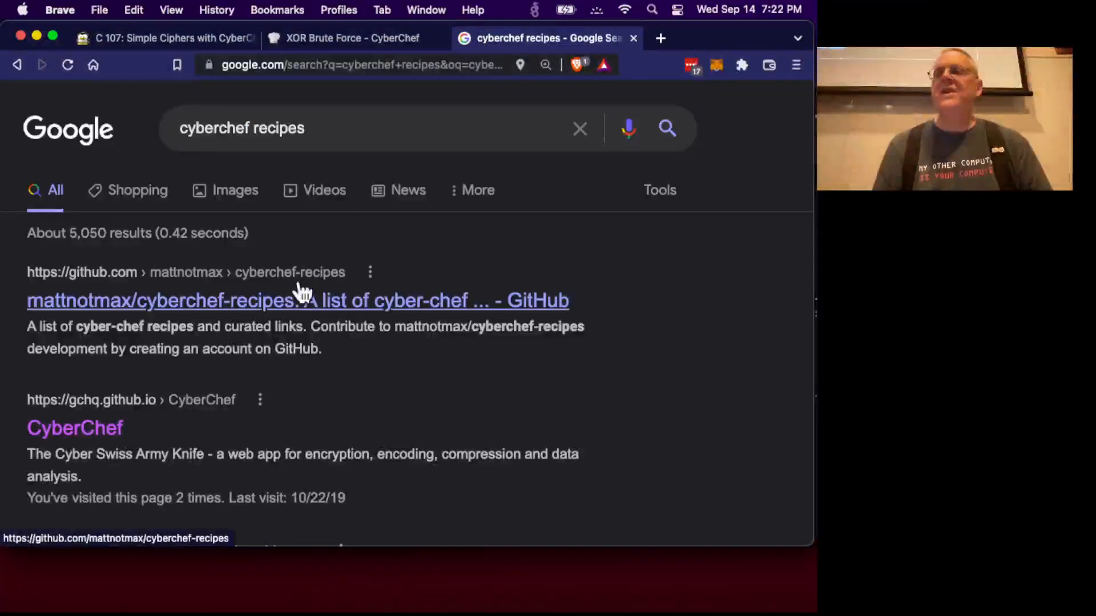
Step: Open the GitHub cyberchef-recipes repository from the search results in its own tab and switch to it
right_click(303, 292)
click(306, 305)
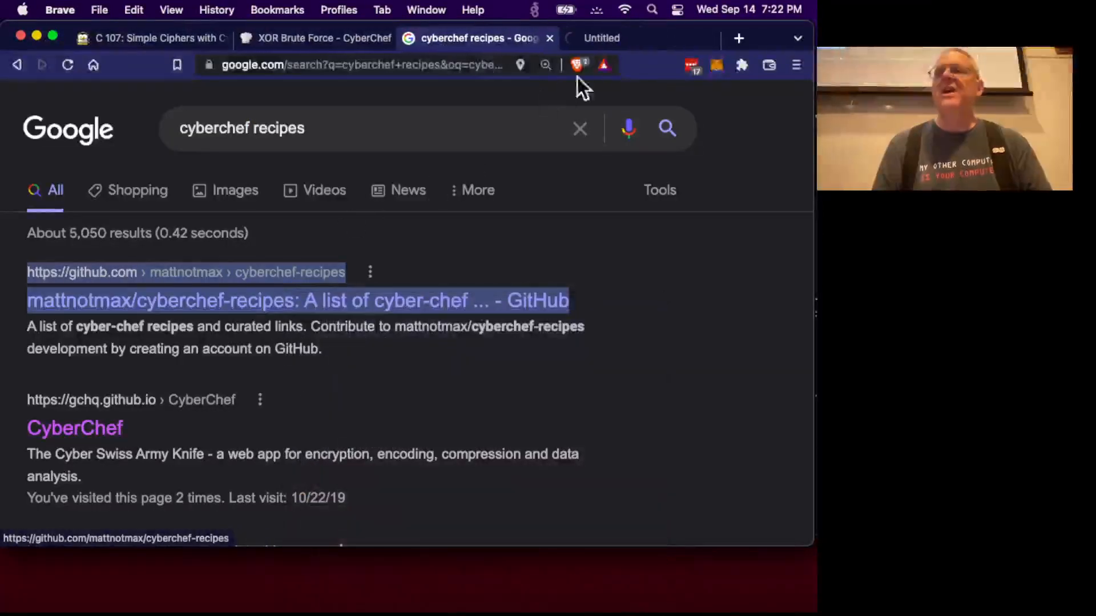
click(628, 39)
Step: Browse the list of example CyberChef recipes in the repository's README
scroll(401, 382, down, 5)
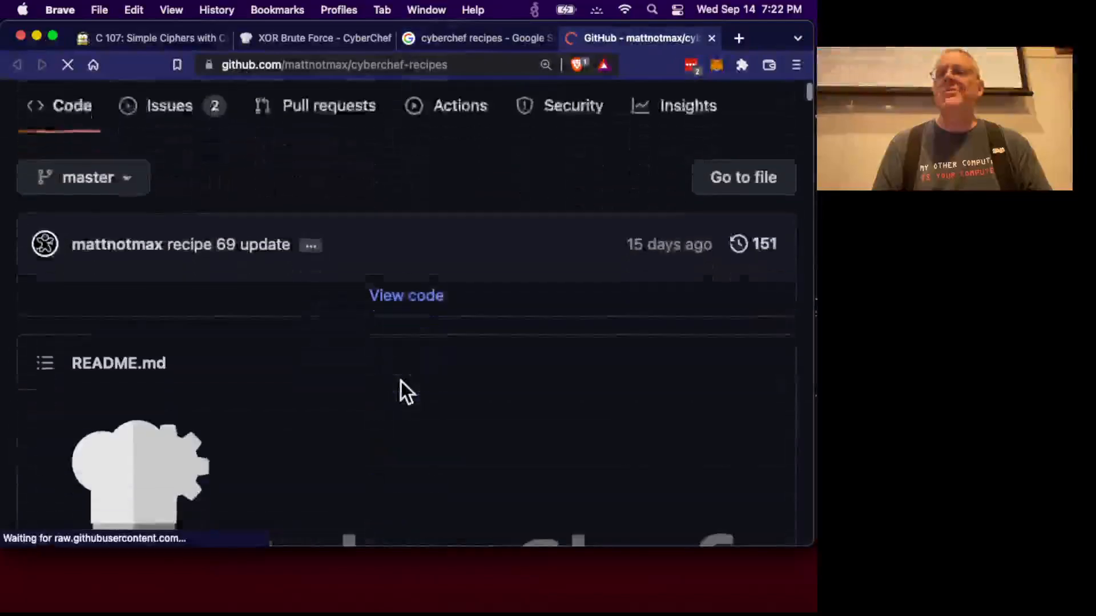
scroll(400, 381, down, 15)
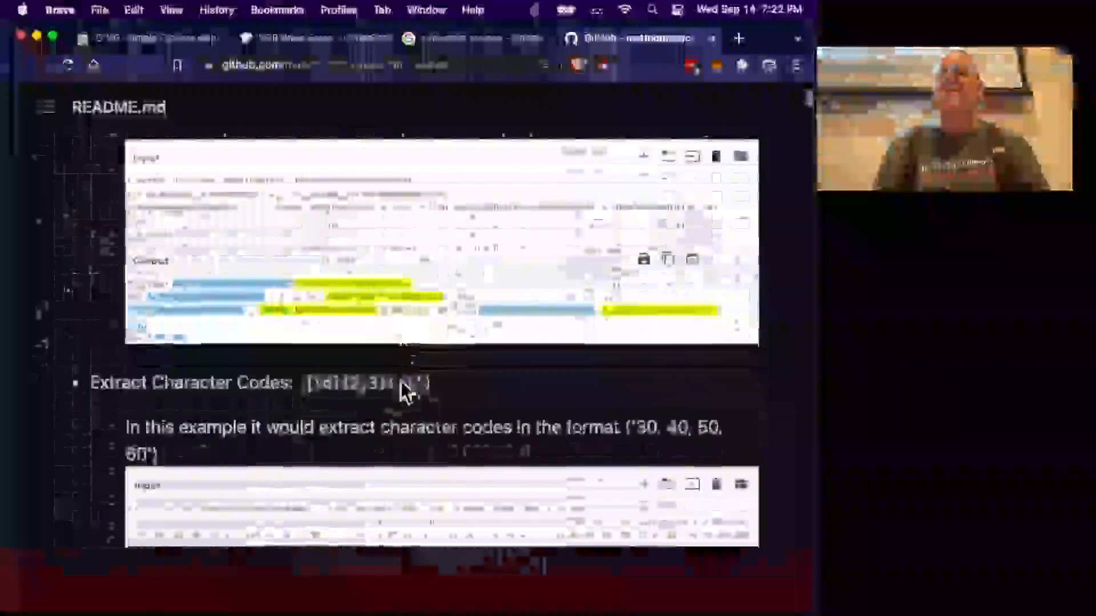
scroll(403, 392, down, 15)
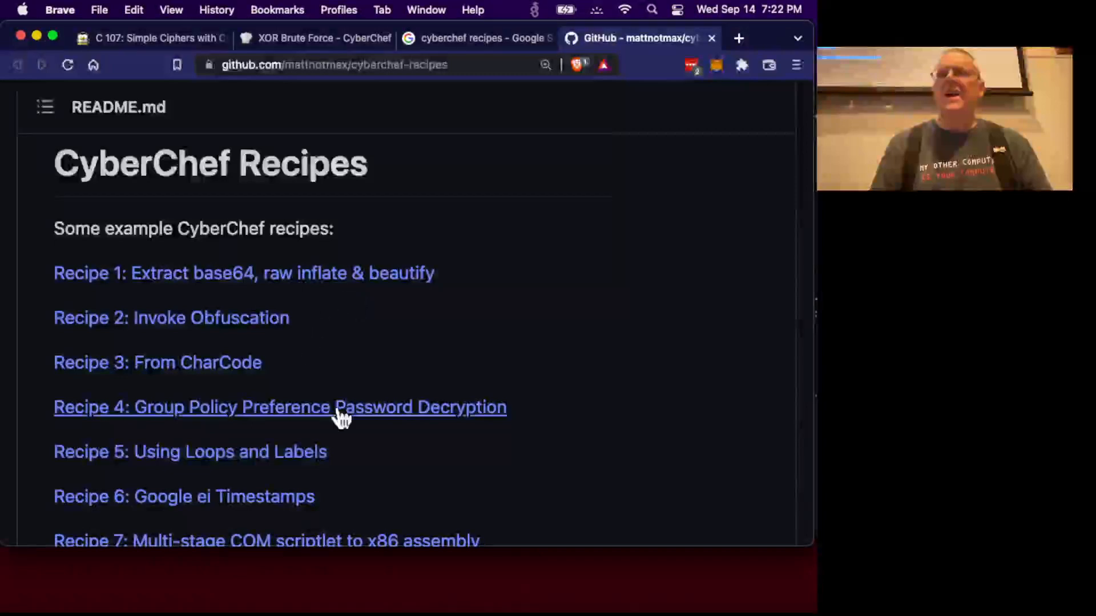
scroll(397, 418, down, 2)
scroll(397, 428, down, 5)
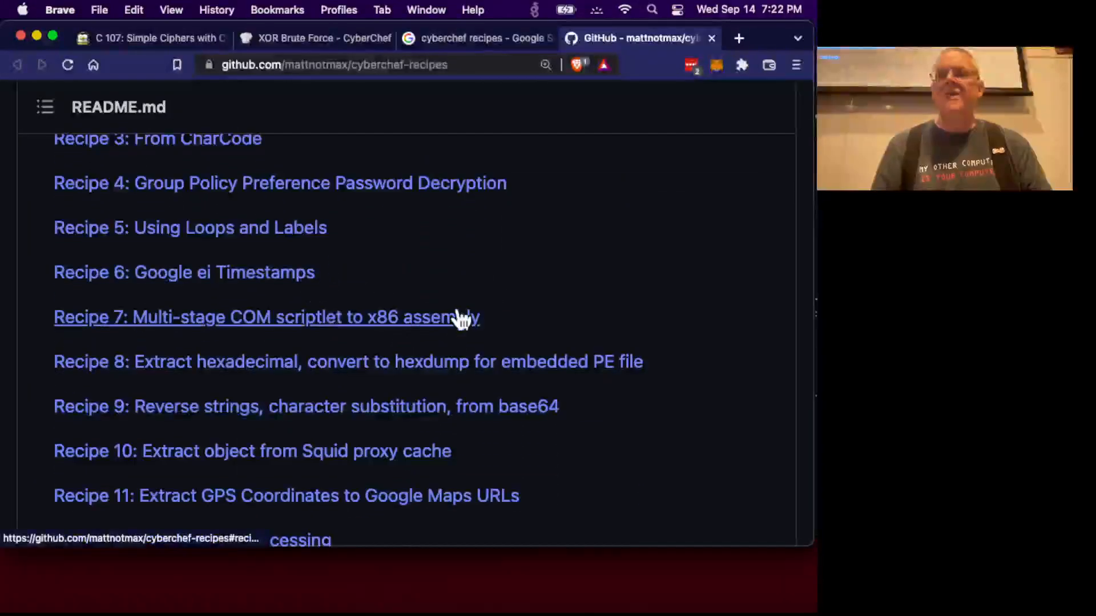
scroll(543, 416, down, 2)
scroll(543, 410, down, 3)
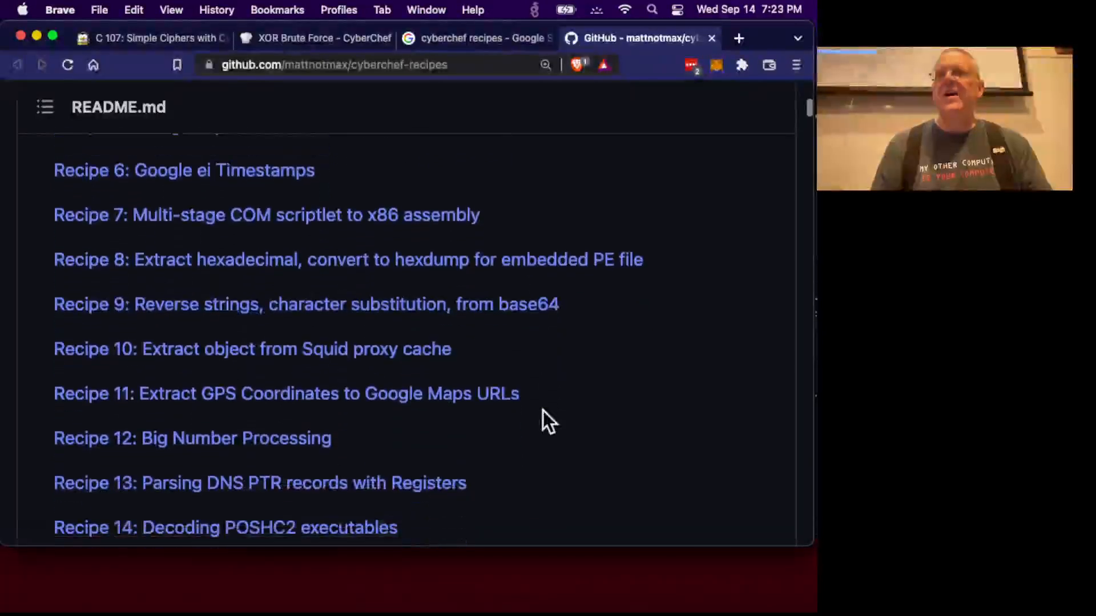
scroll(517, 375, down, 1)
scroll(517, 374, down, 7)
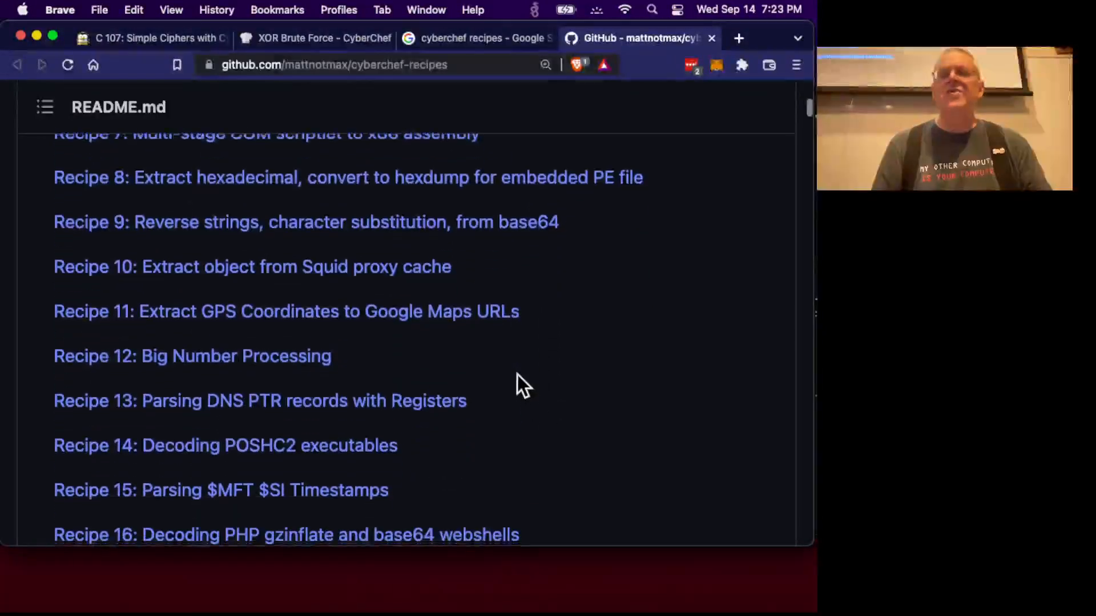
scroll(517, 375, down, 2)
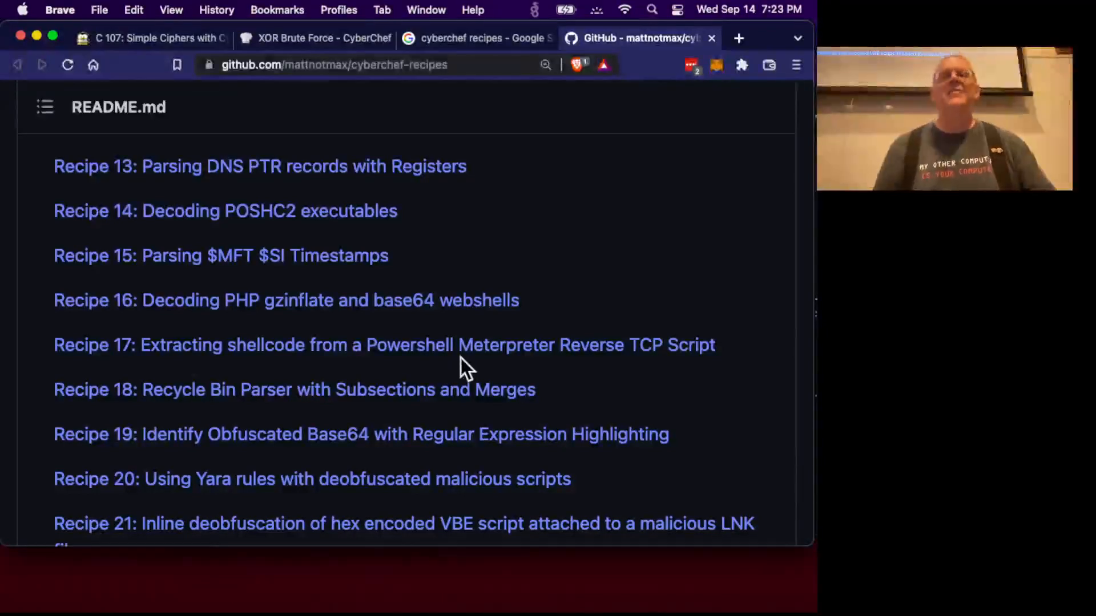
Step: Open Recipe 17 on extracting shellcode from a Powershell Meterpreter Reverse TCP script, and examine its screenshot and recipe details
click(415, 349)
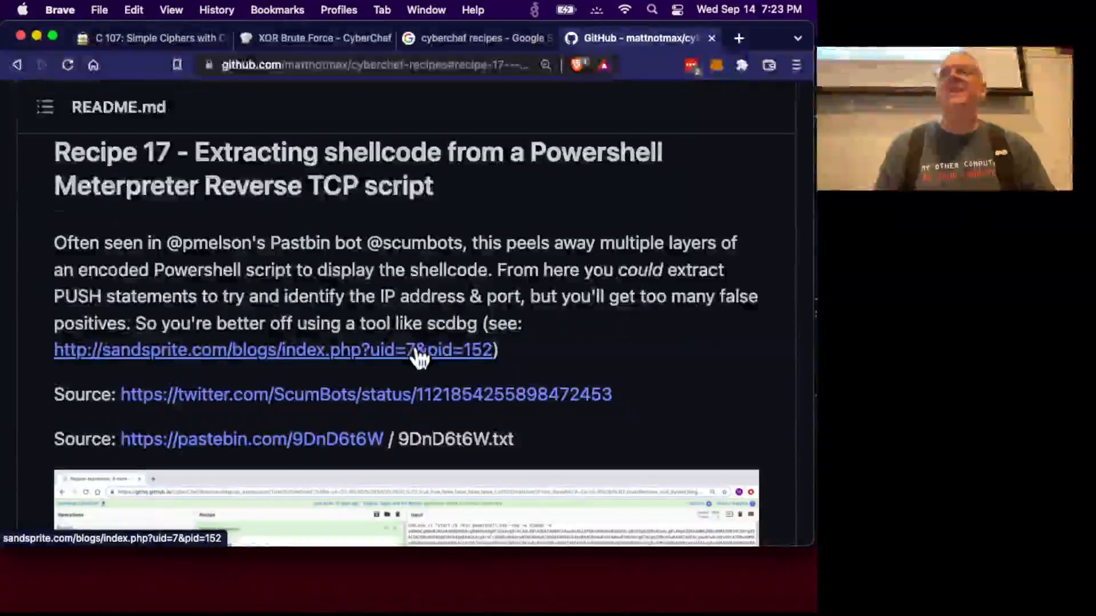
scroll(419, 356, down, 3)
scroll(419, 357, down, 2)
scroll(313, 416, down, 5)
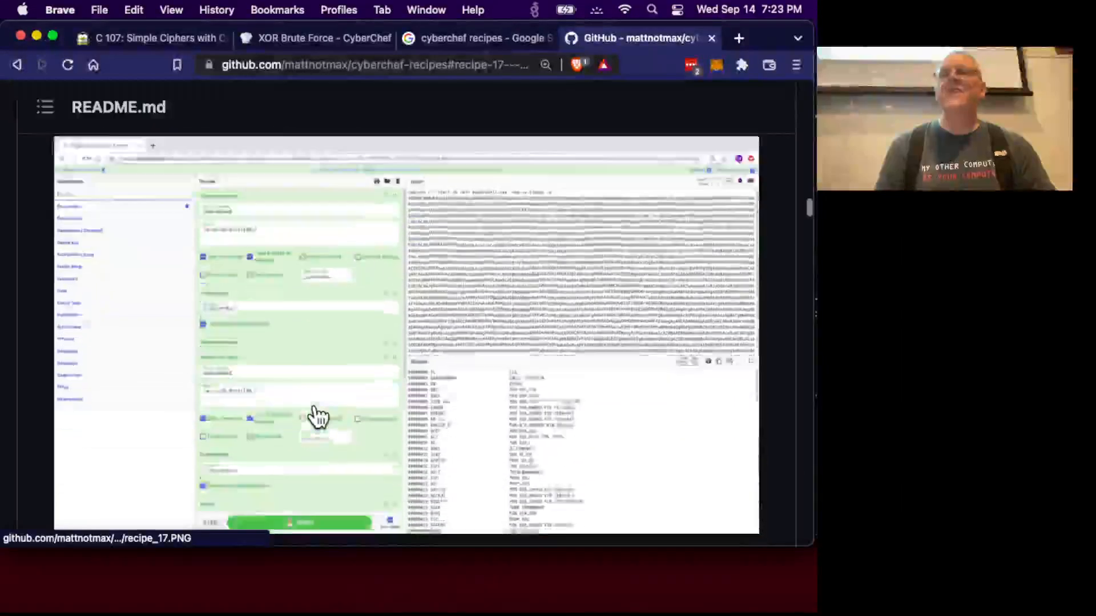
scroll(318, 416, down, 3)
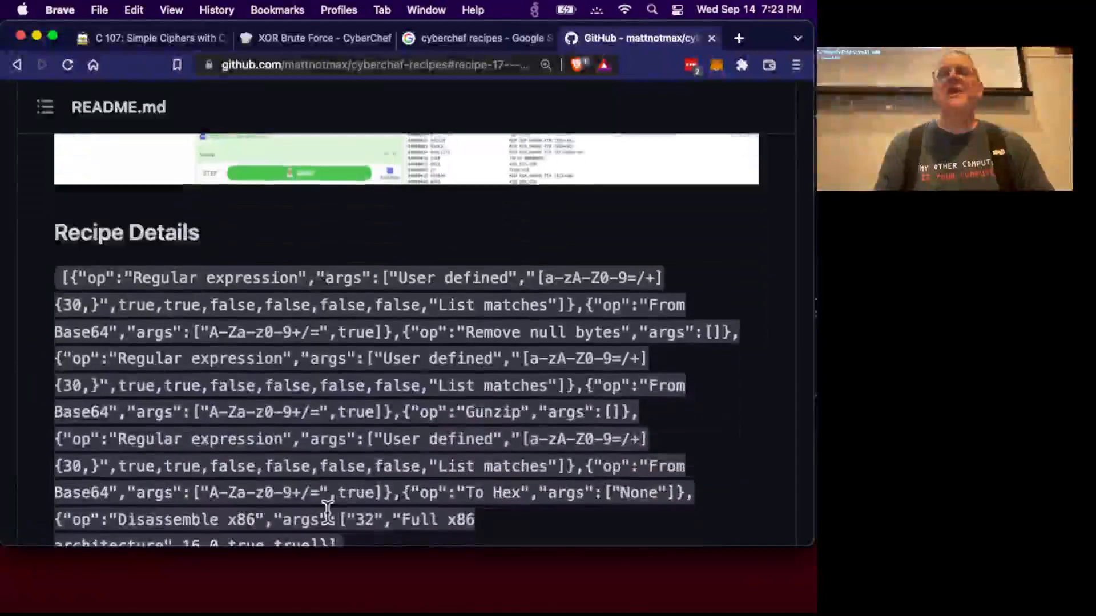
scroll(328, 513, down, 1)
scroll(328, 514, down, 3)
scroll(327, 513, up, 7)
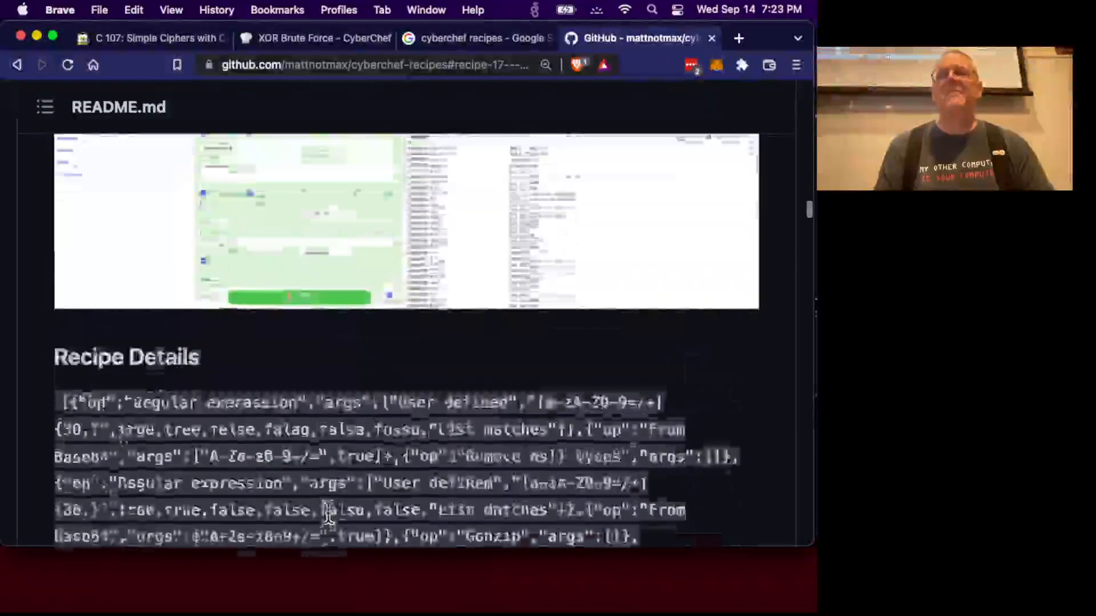
scroll(327, 513, up, 3)
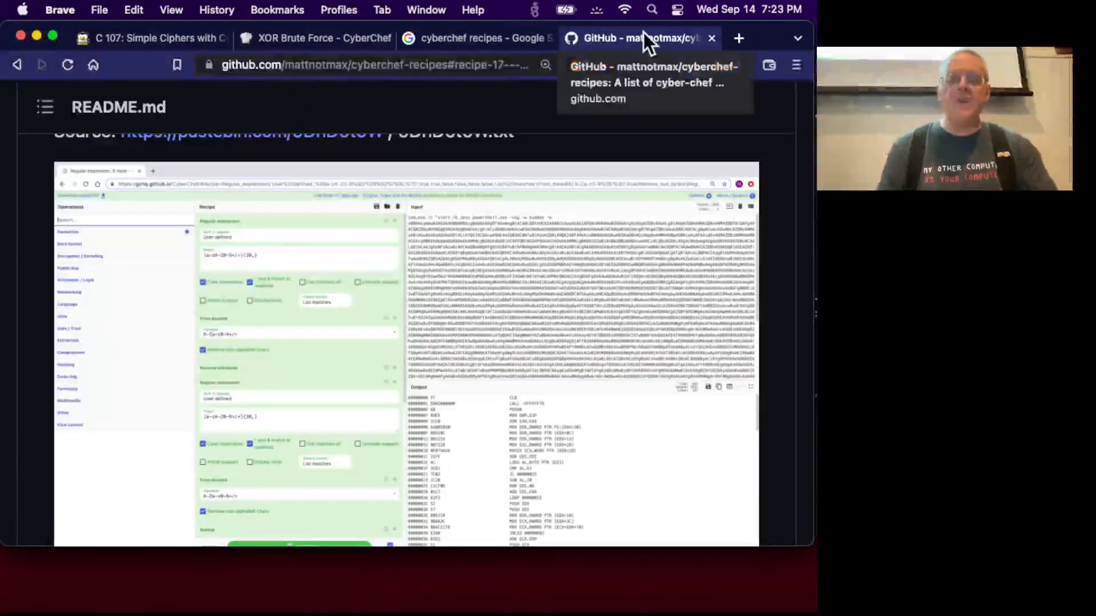
Step: Close the GitHub, search results and CyberChef tabs to return to the C 107 project page
key(super+w)
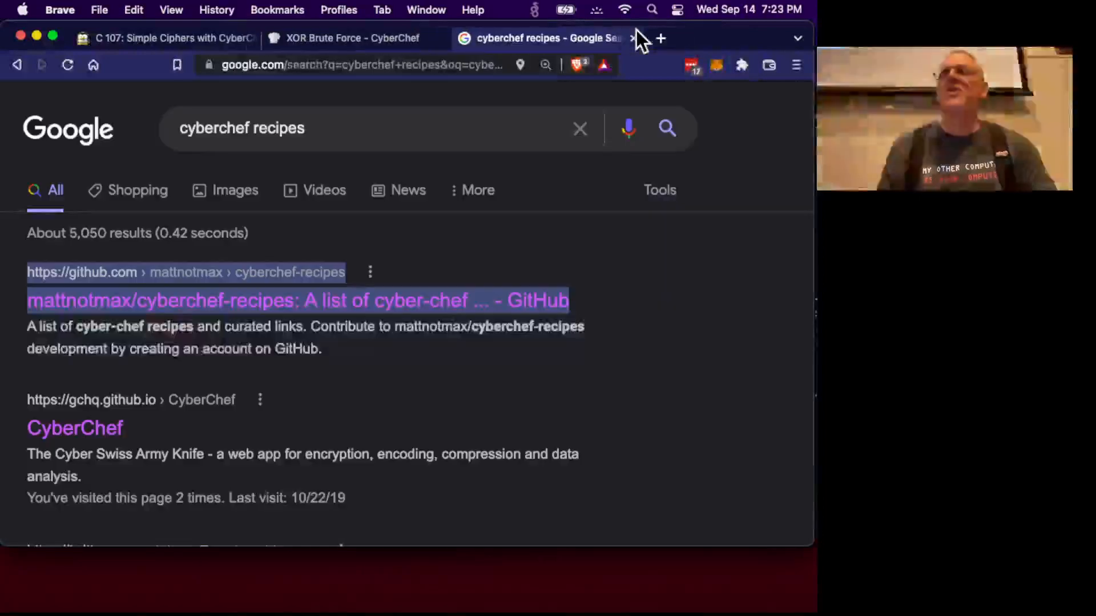
key(super+w)
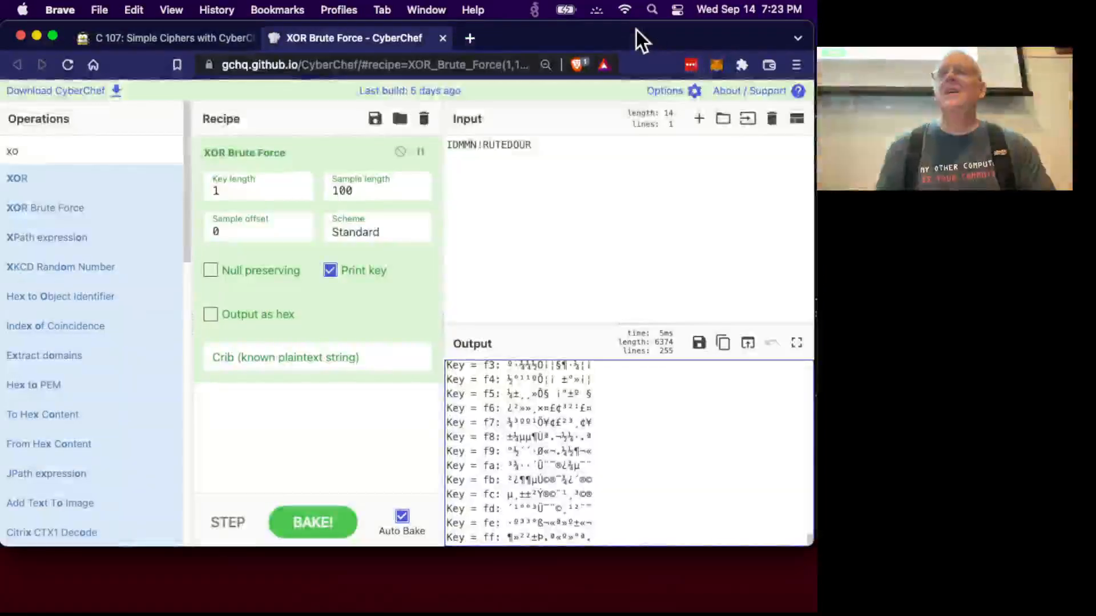
key(super+w)
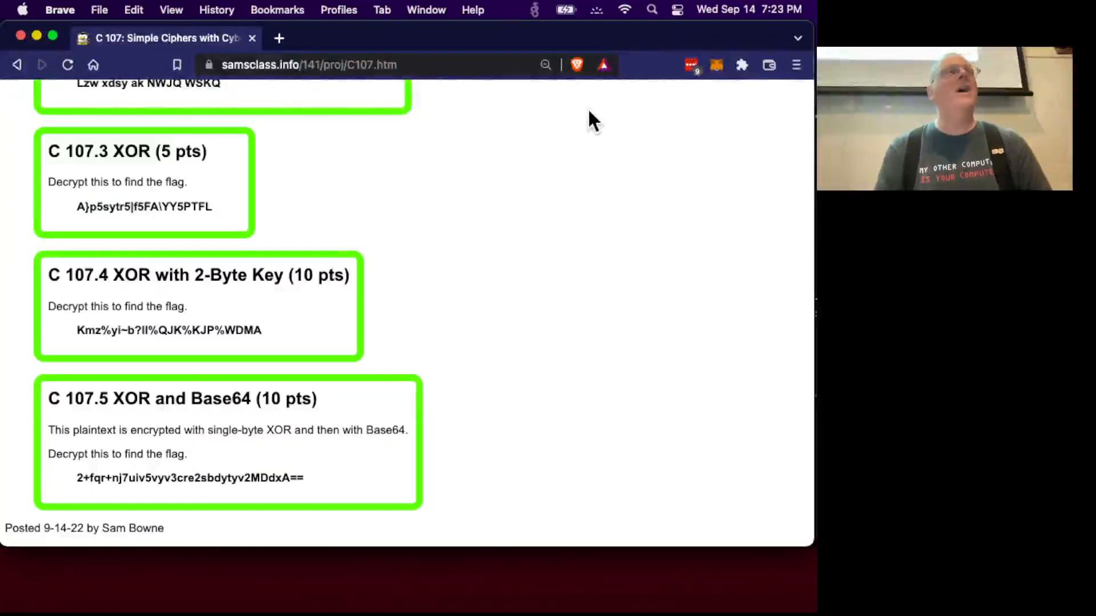